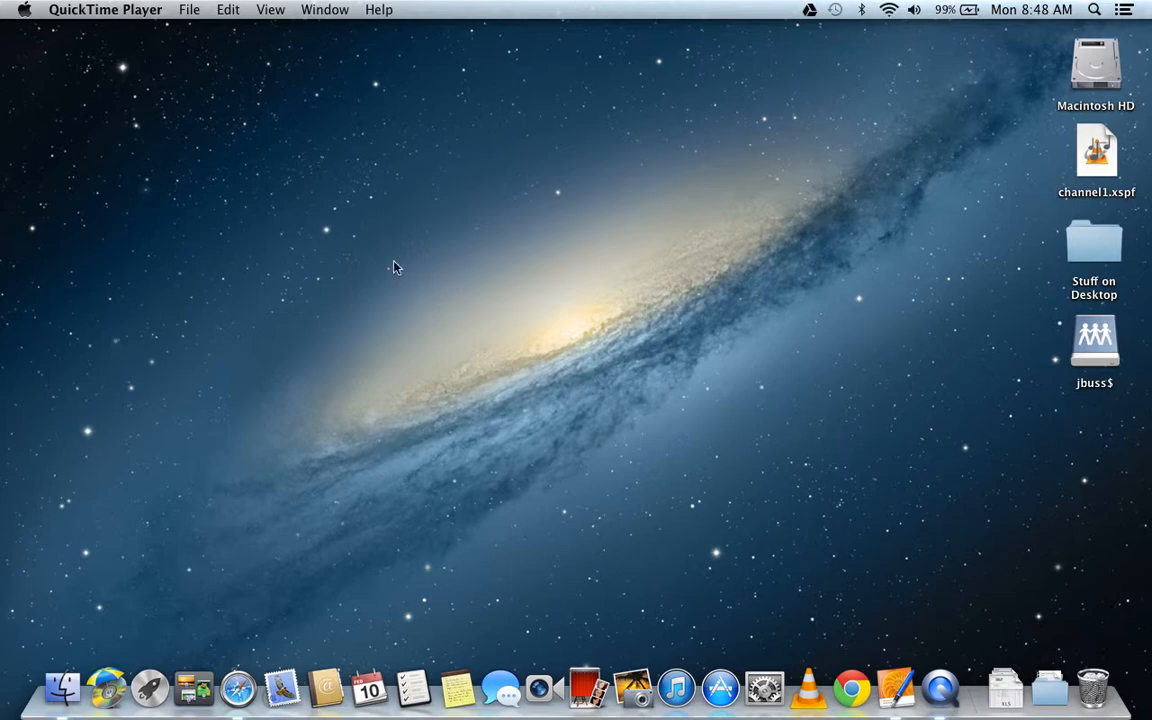
# Open iBooks Author and create a new book from the Contemporary landscape template.
pyautogui.press('F4')
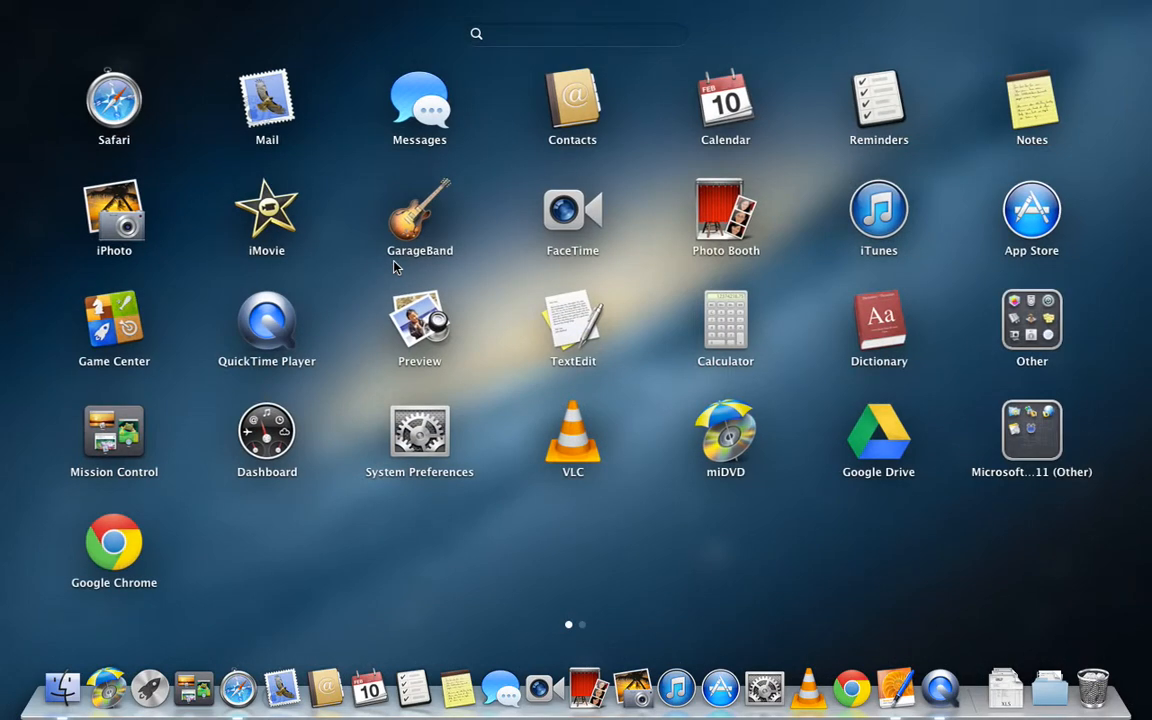
pyautogui.hscroll(3, 395, 266)
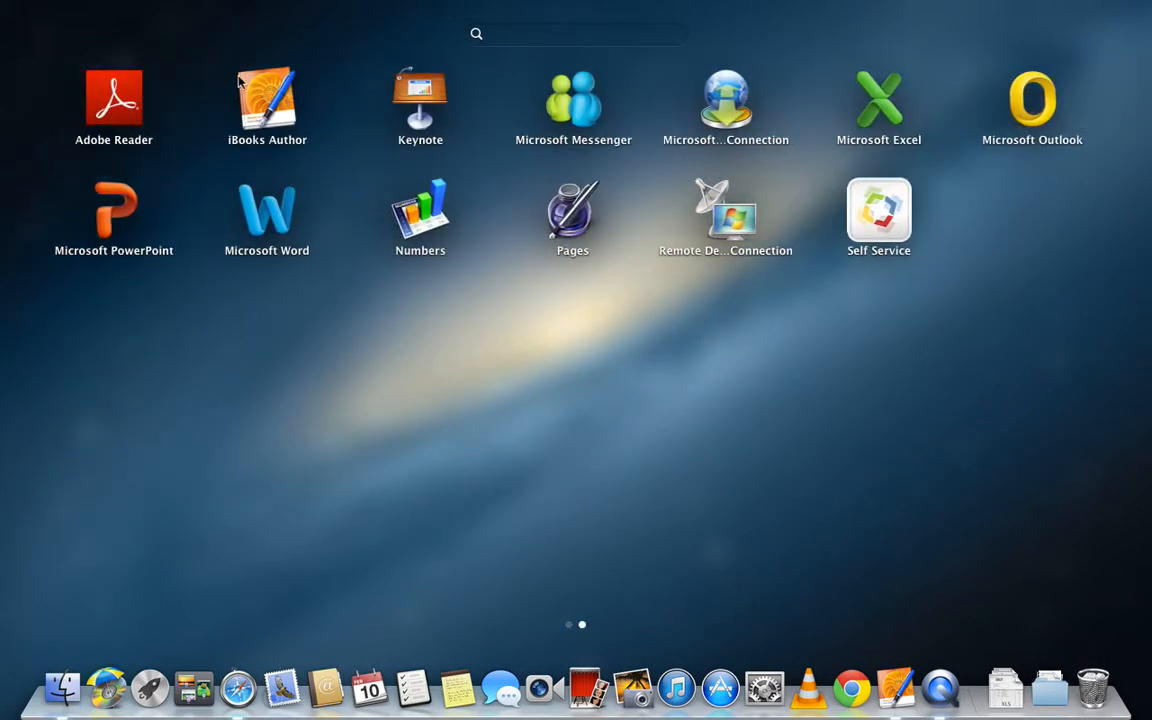
pyautogui.click(266, 105)
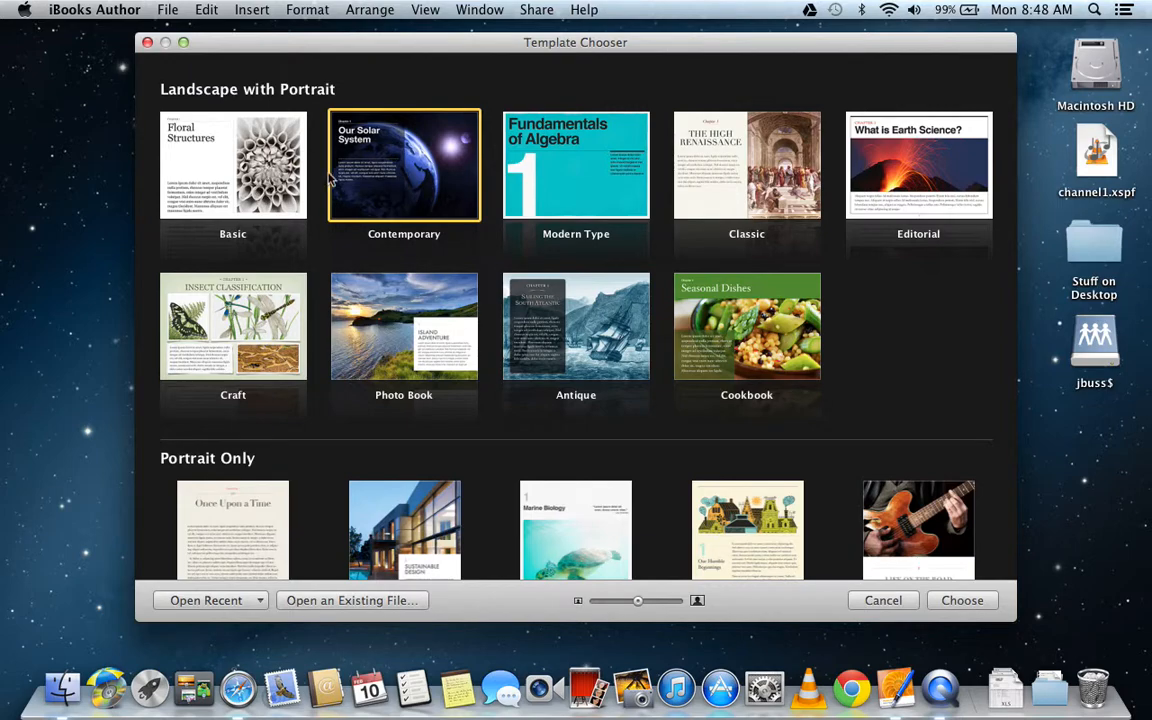
pyautogui.doubleClick(410, 170)
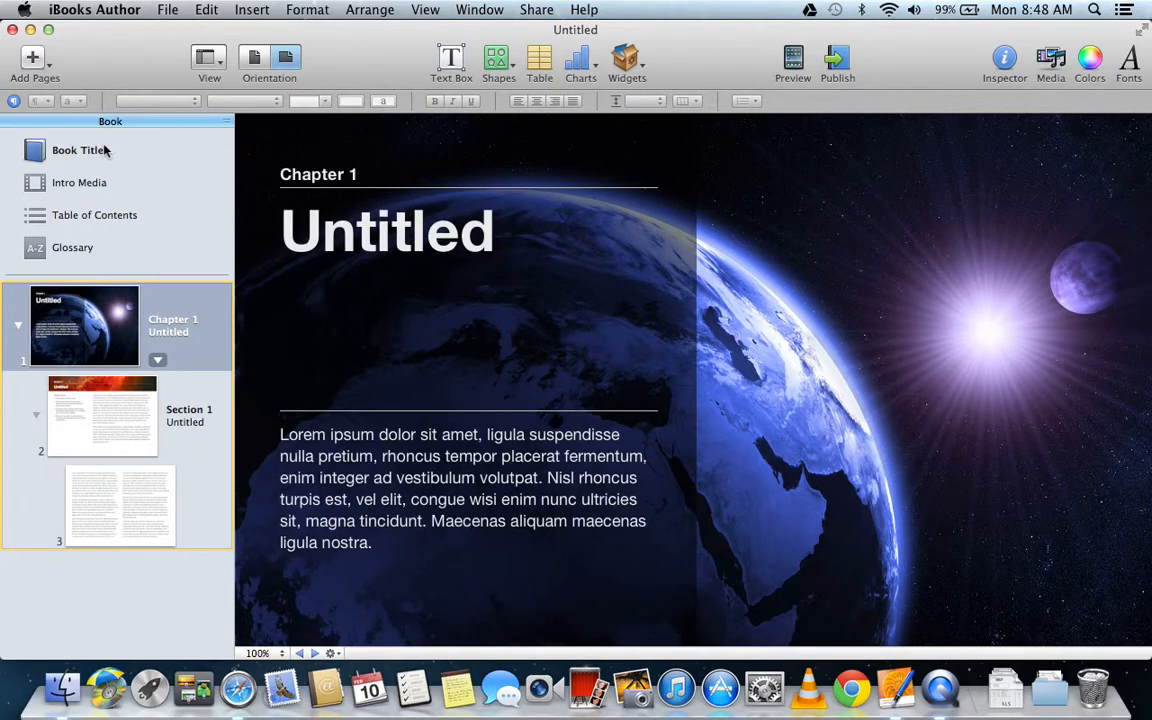
# Rename the book title to "Earth Science".
pyautogui.click(71, 155)
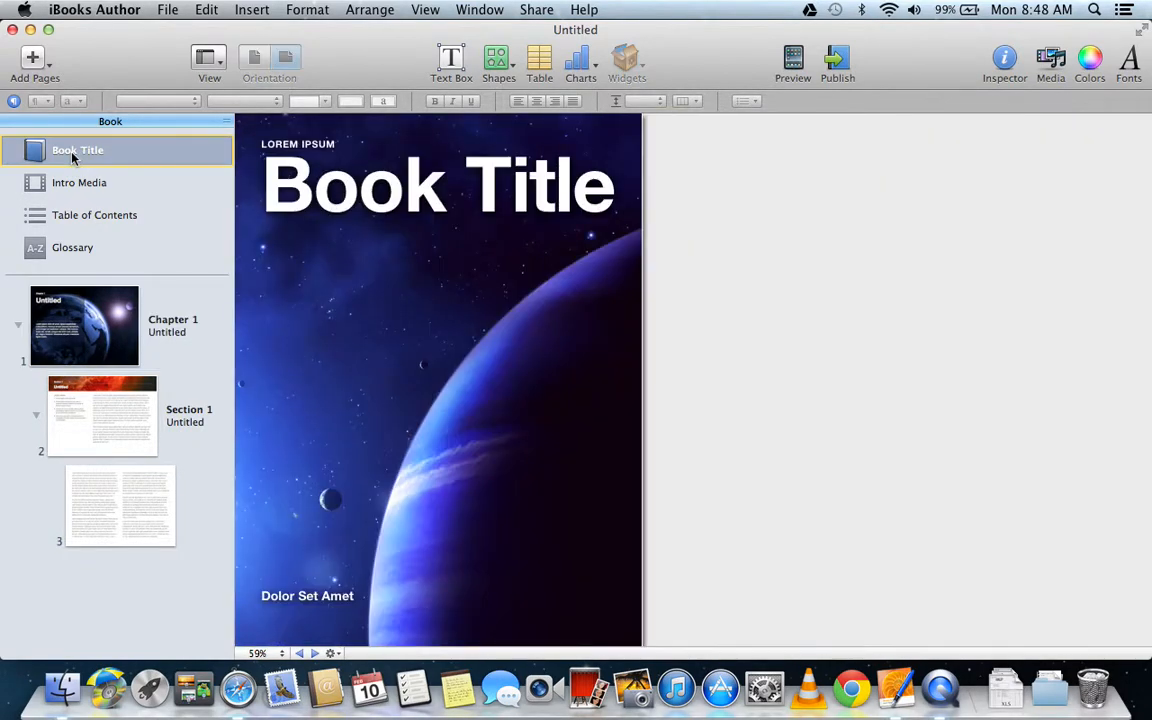
pyautogui.click(86, 148)
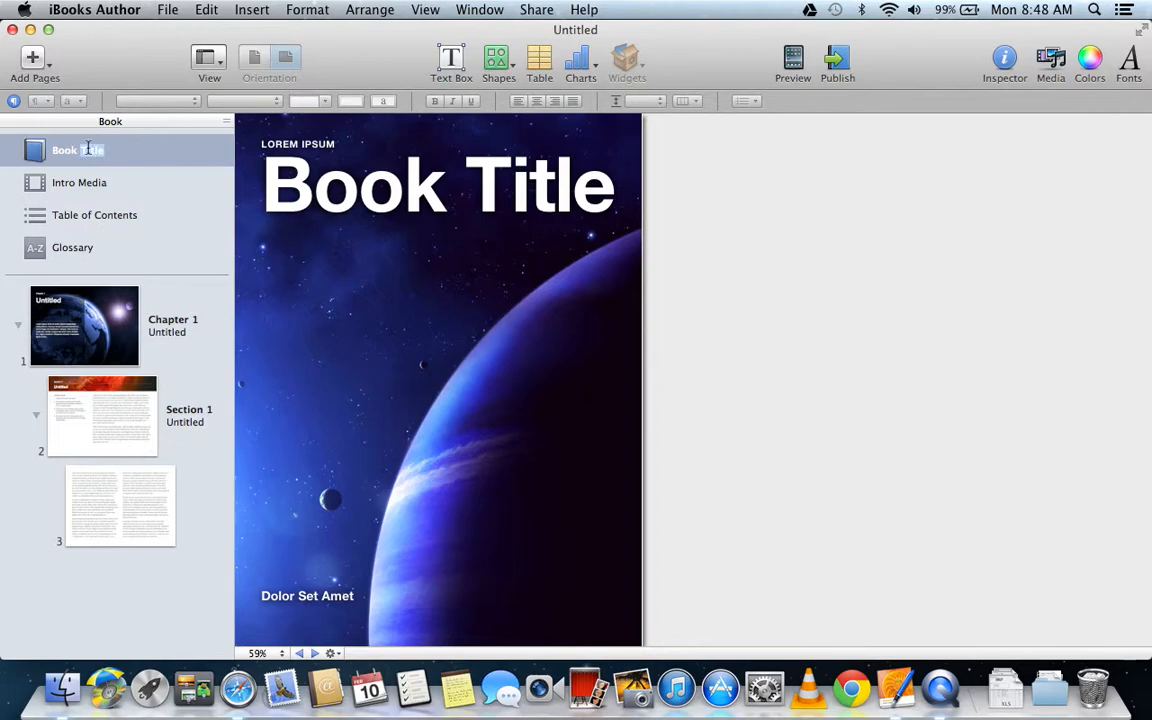
pyautogui.write('Earth Scienc')
pyautogui.press('Return')
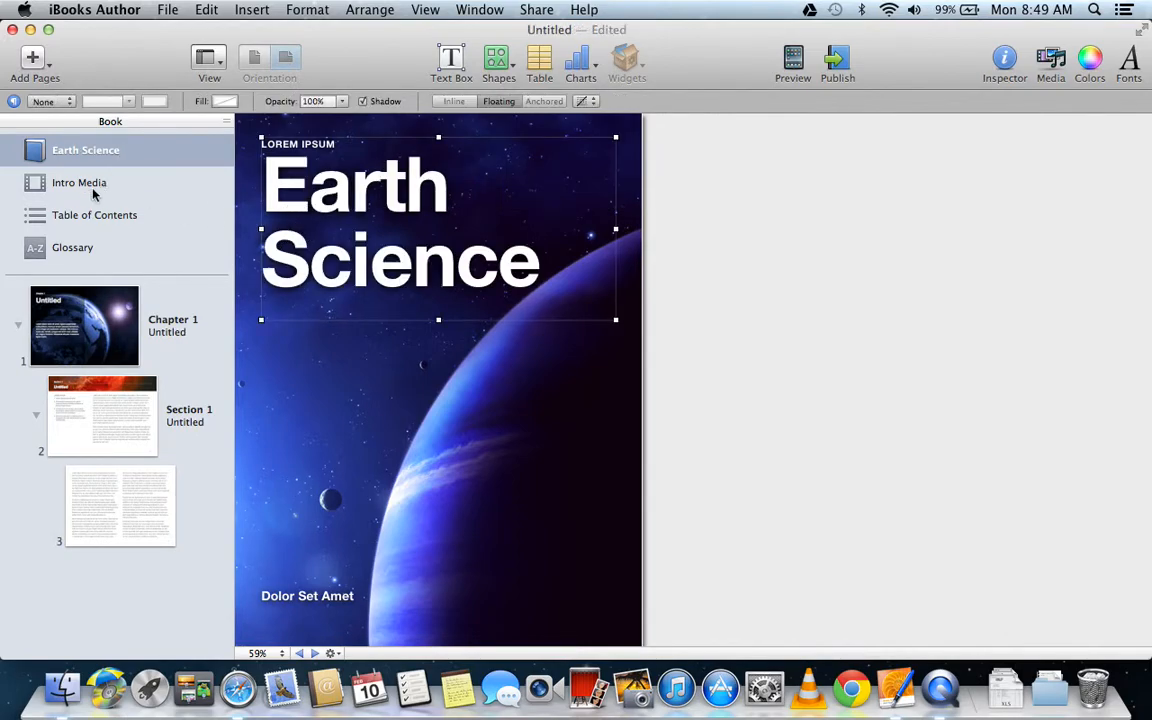
# Replace the placeholder line above the cover title with the author's name in capitals.
pyautogui.click(93, 190)
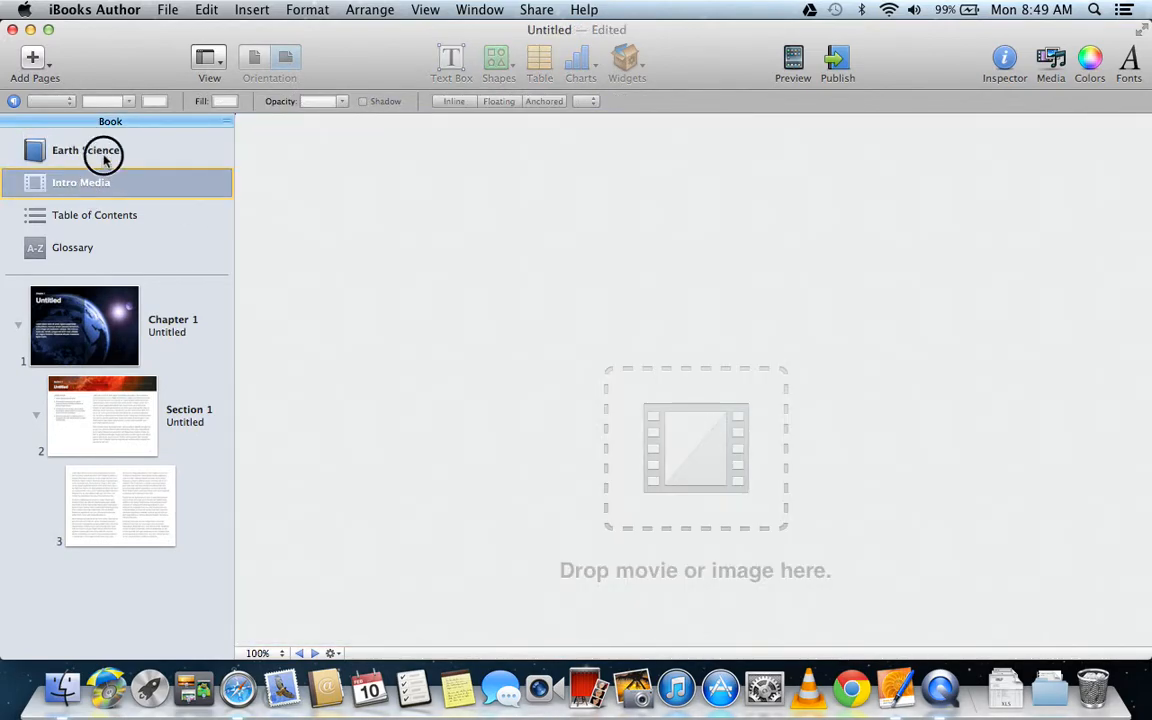
pyautogui.click(104, 158)
pyautogui.click(297, 140)
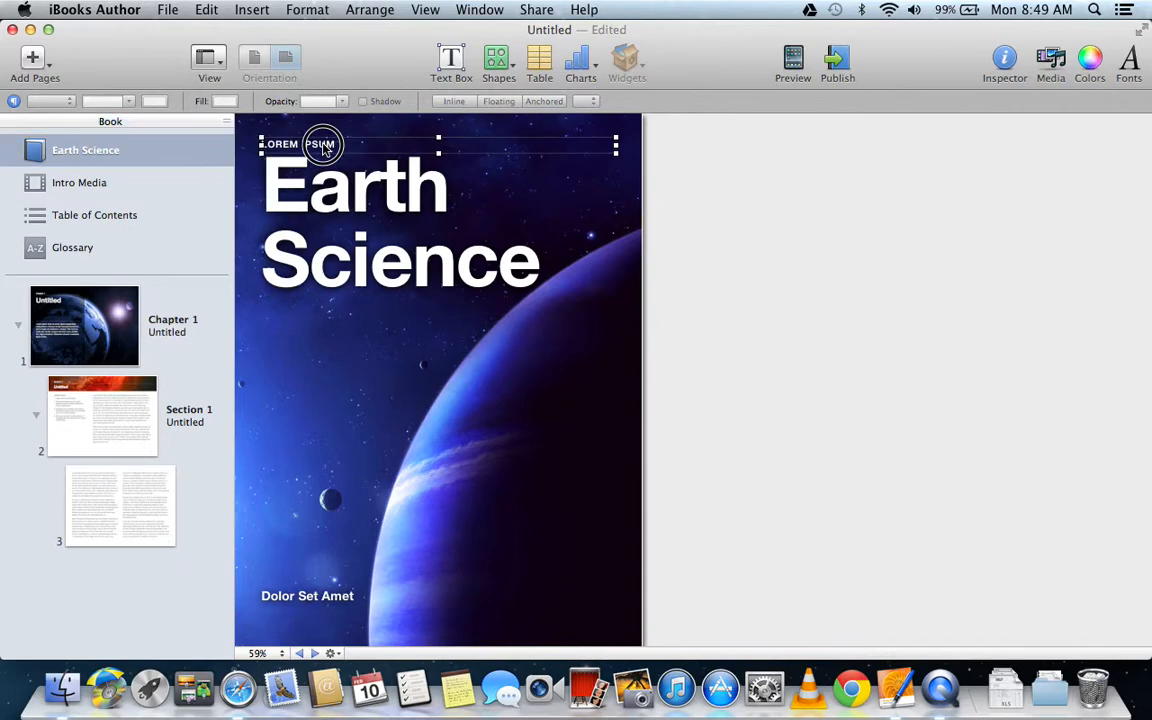
pyautogui.click(320, 144)
pyautogui.write('MR. BUSS')
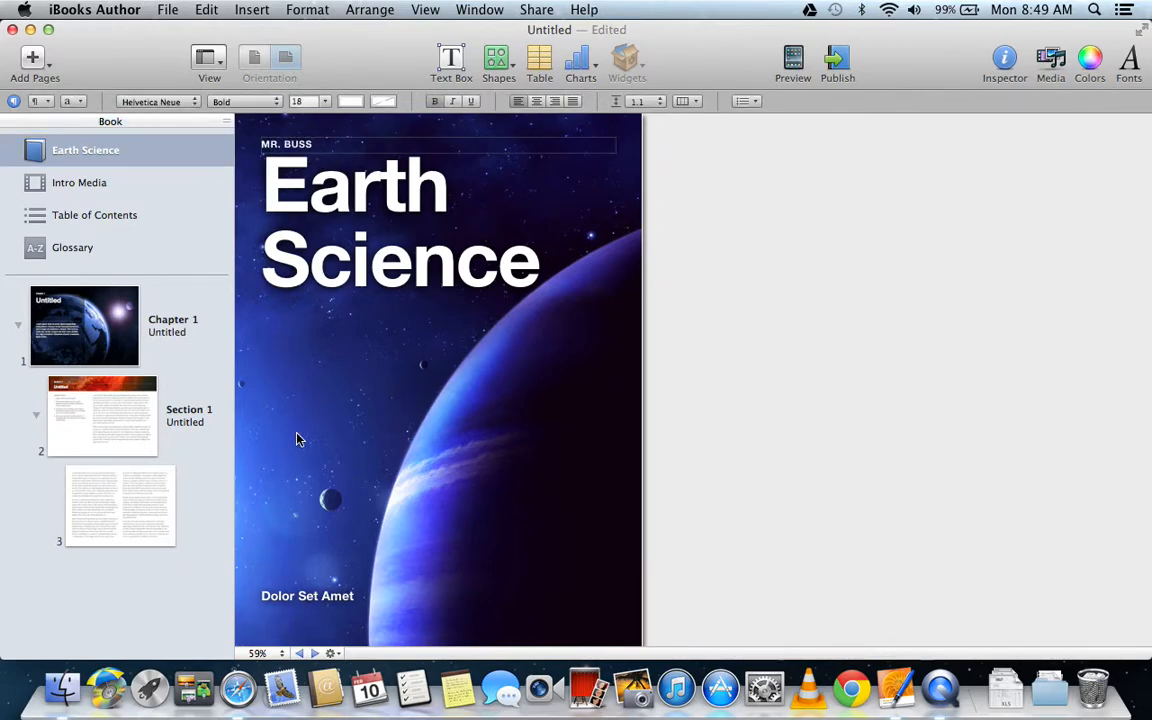
# Replace the placeholder text at the foot of the cover with "Adapted from CK-12 Earth Science for High School".
pyautogui.click(297, 605)
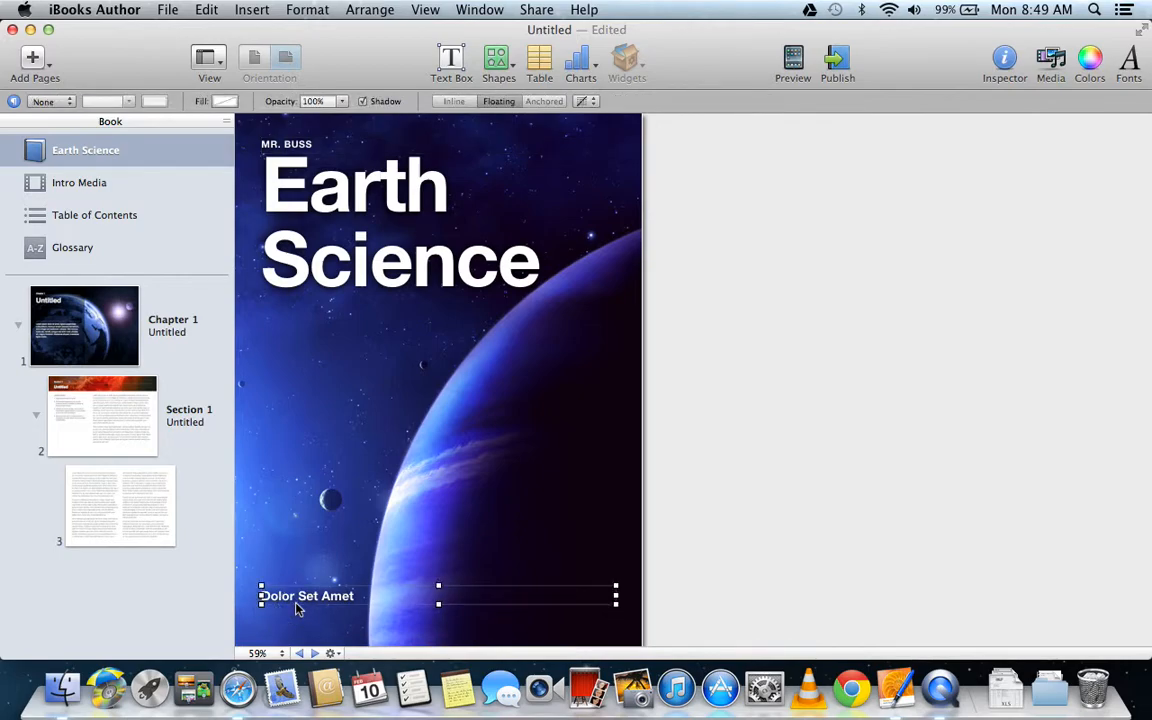
pyautogui.doubleClick(296, 600)
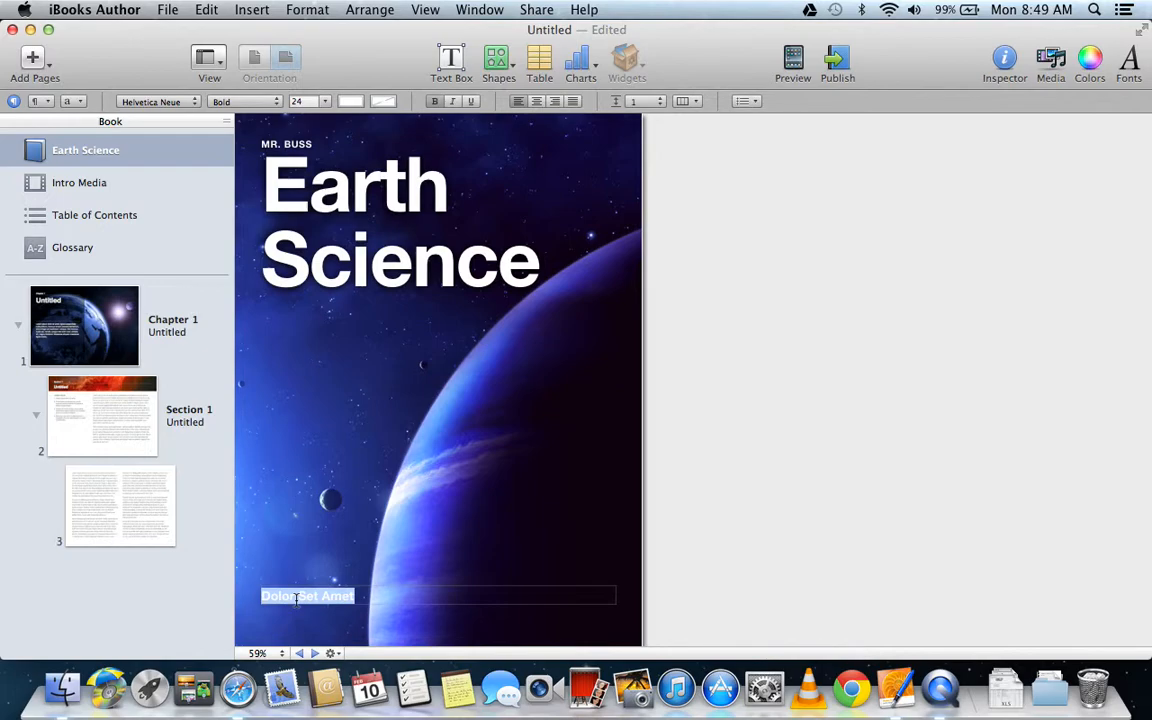
pyautogui.write('Ad')
pyautogui.write('apt')
pyautogui.press('BackSpace')
pyautogui.write('pted from CK-12 Earth Science for High')
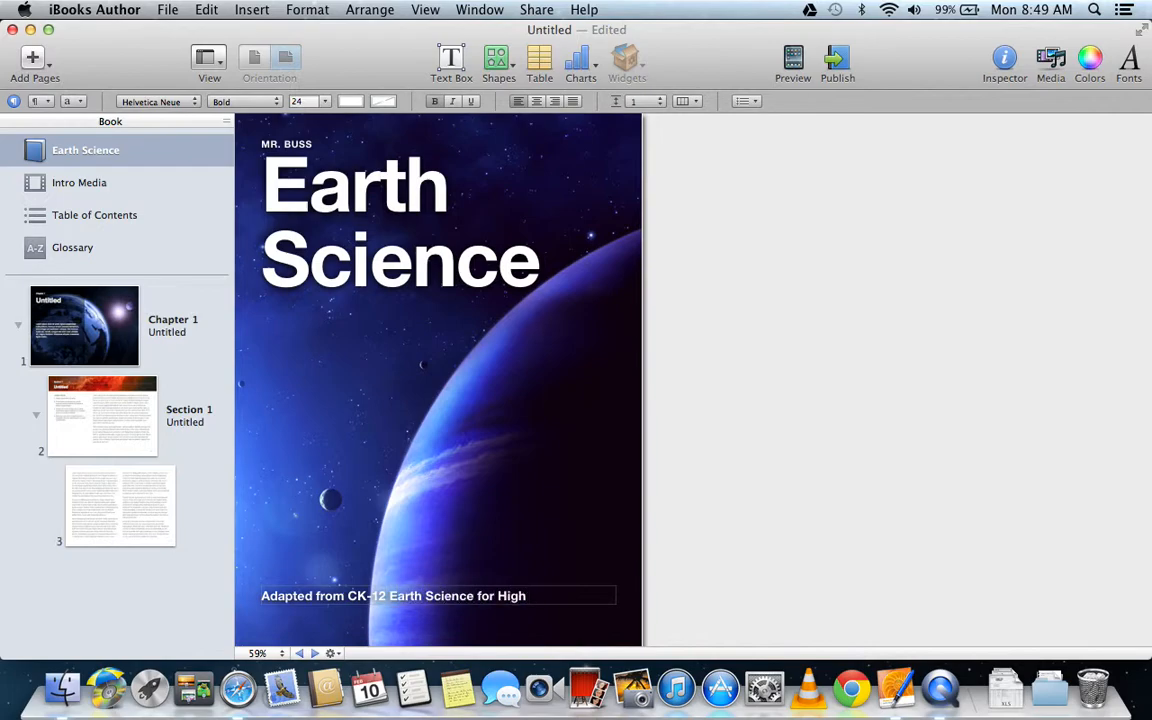
pyautogui.press('BackSpace')
pyautogui.write('h School')
# Show the Chapter 1 opening page, then switch to Safari and search Google for "earth from space".
pyautogui.click(110, 290)
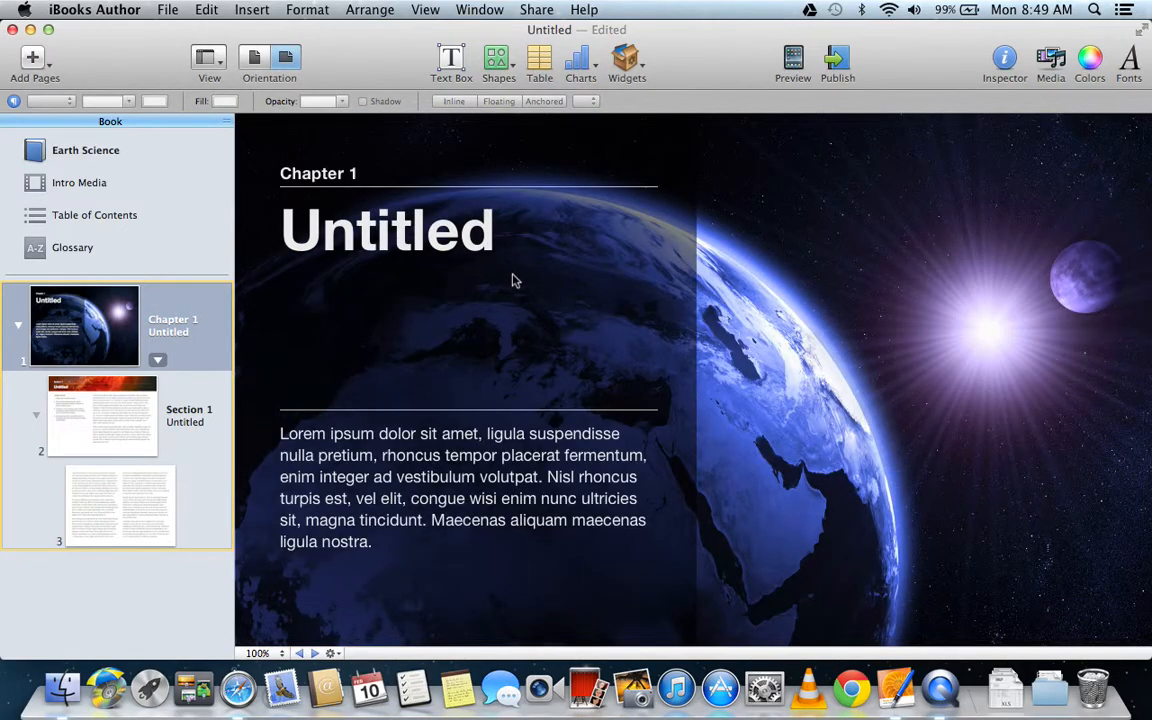
pyautogui.click(238, 688)
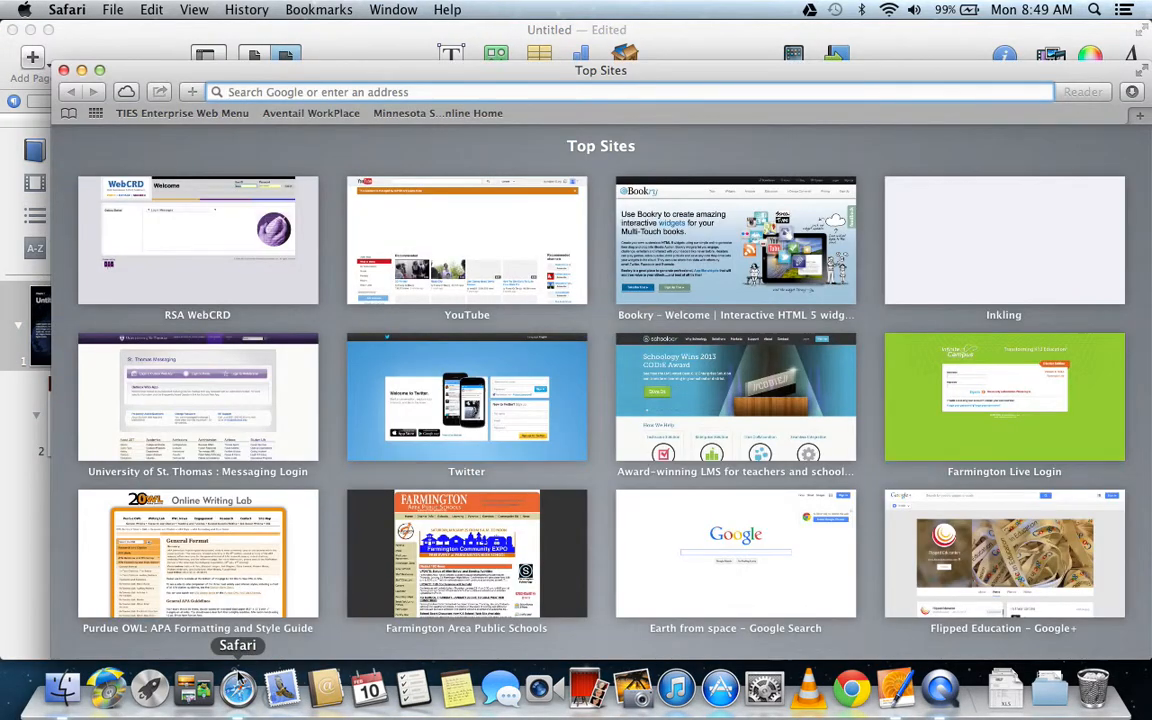
pyautogui.click(737, 562)
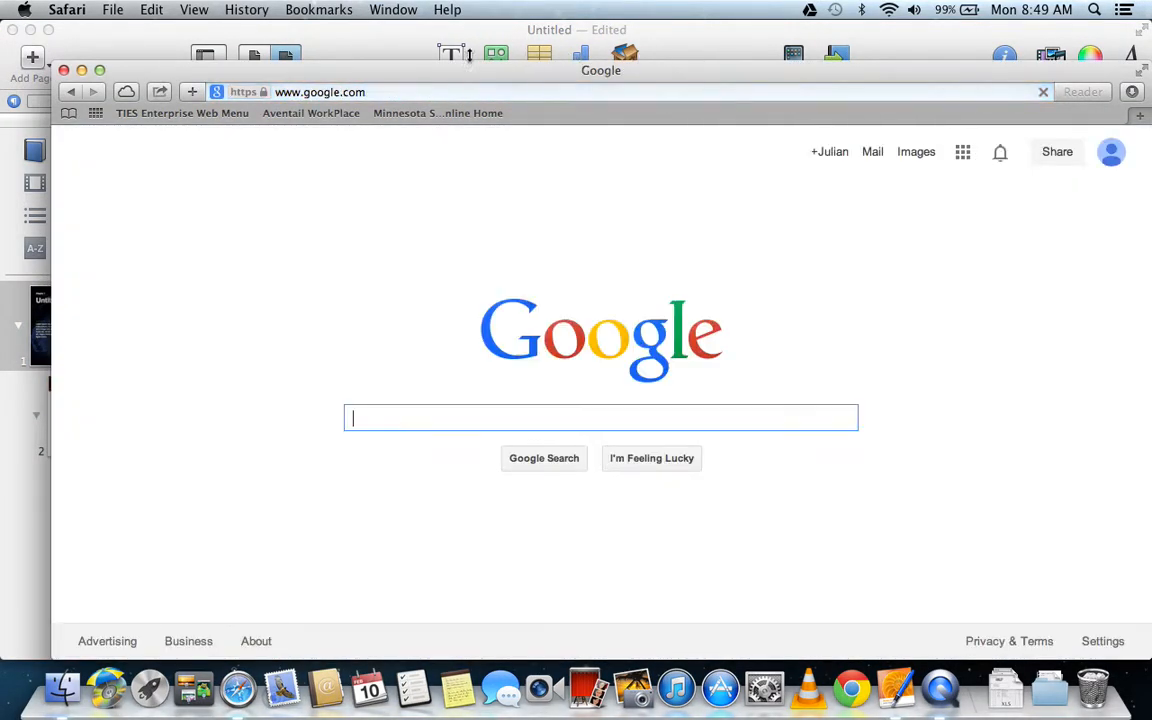
pyautogui.moveTo(417, 75); pyautogui.dragTo(861, 50)
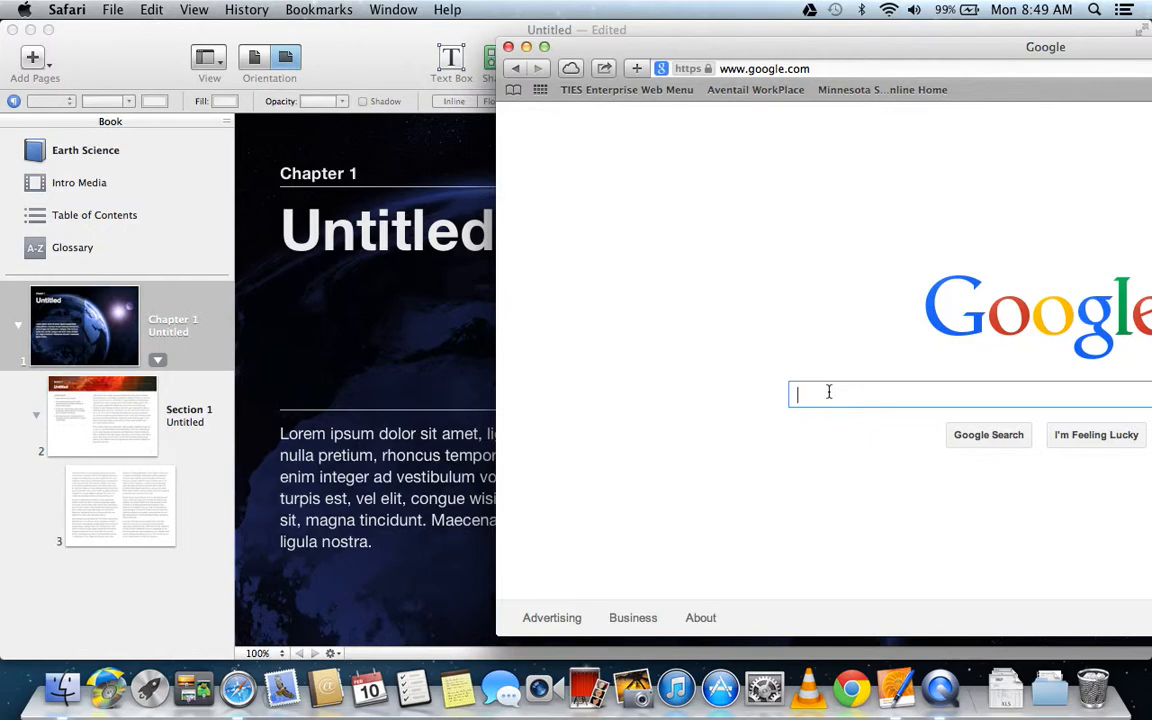
pyautogui.write('earth from s')
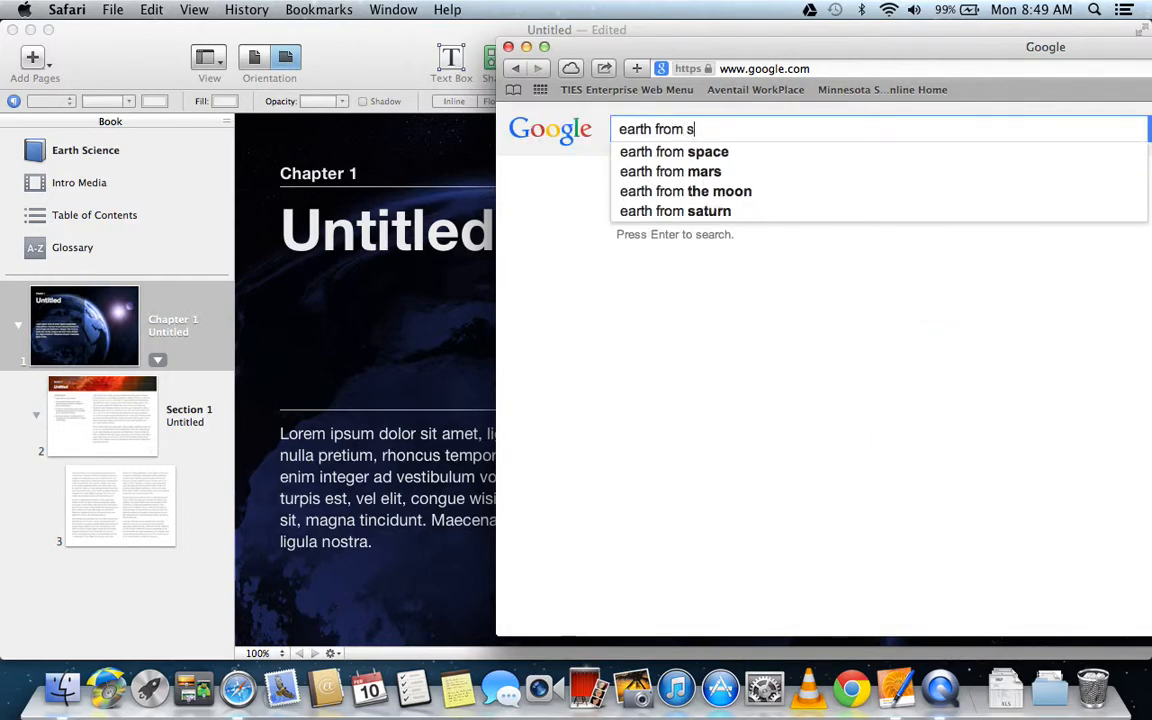
pyautogui.write('pace')
pyautogui.press('Return')
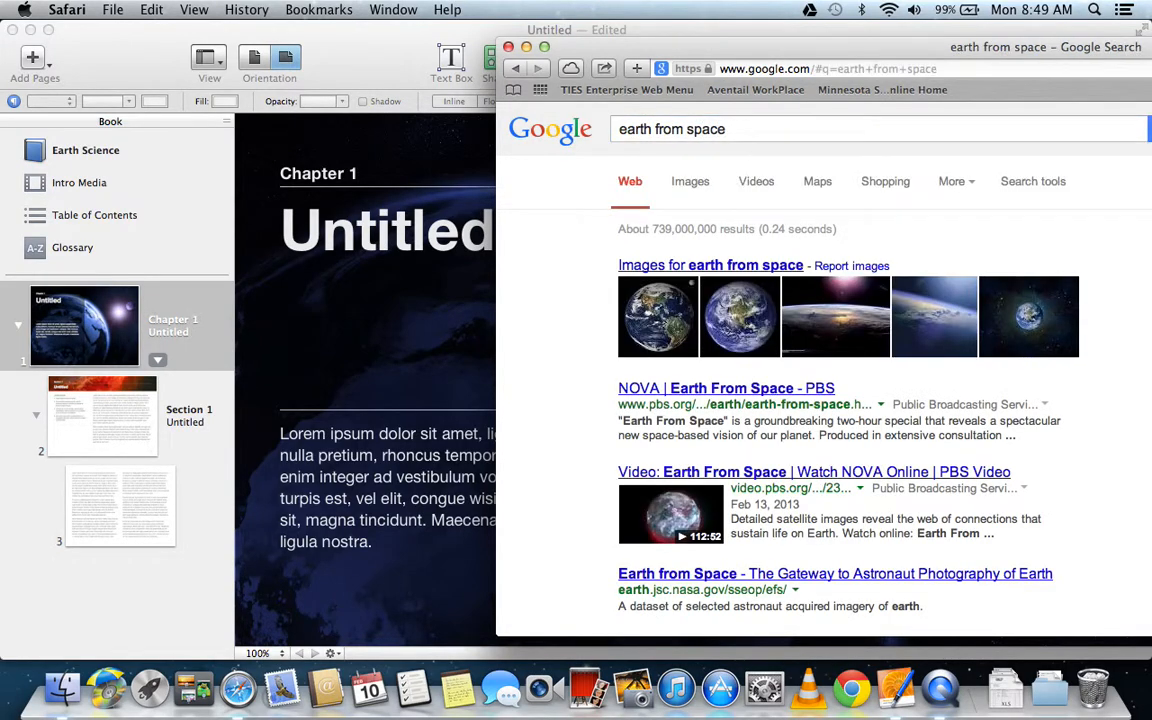
# Find the image of sunlight over Earth's horizon in the image results and place it as the Chapter 1 page background.
pyautogui.click(700, 184)
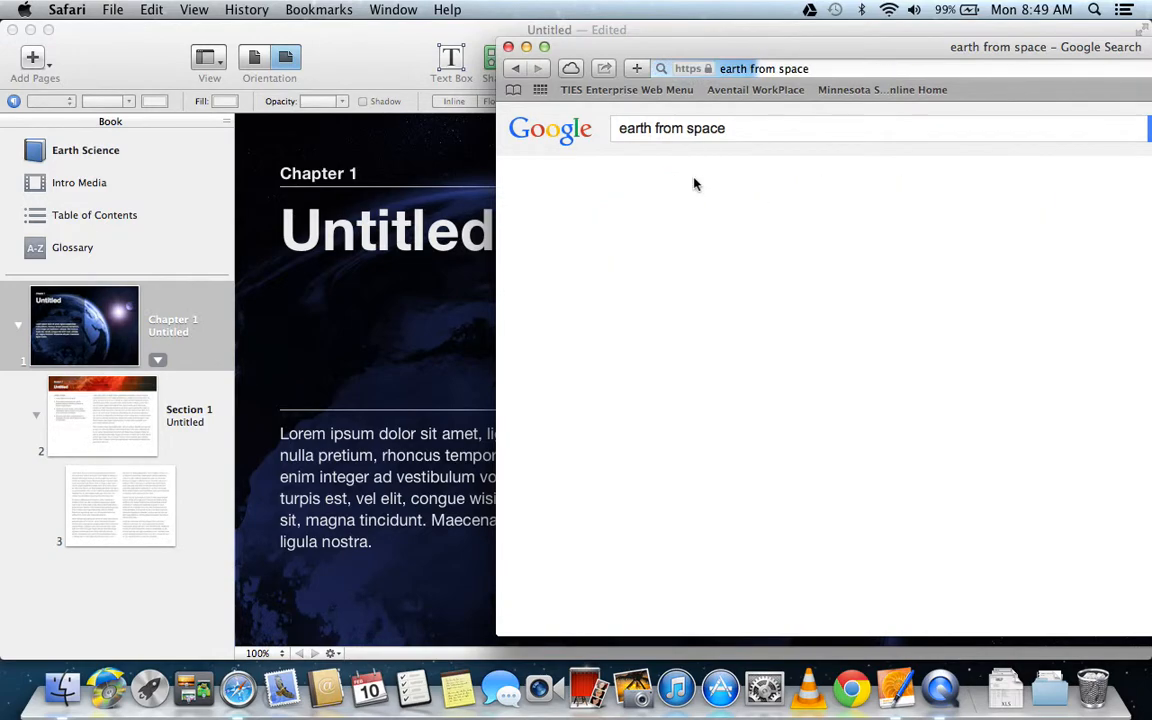
pyautogui.click(827, 394)
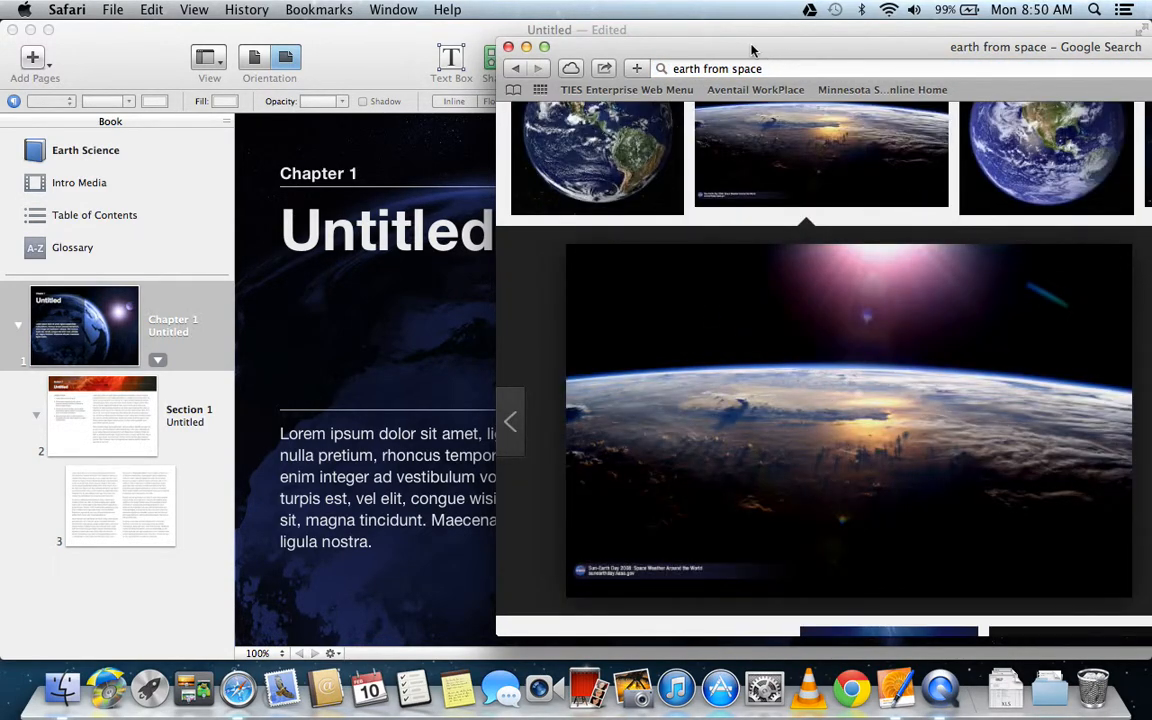
pyautogui.moveTo(752, 50); pyautogui.dragTo(1058, 32)
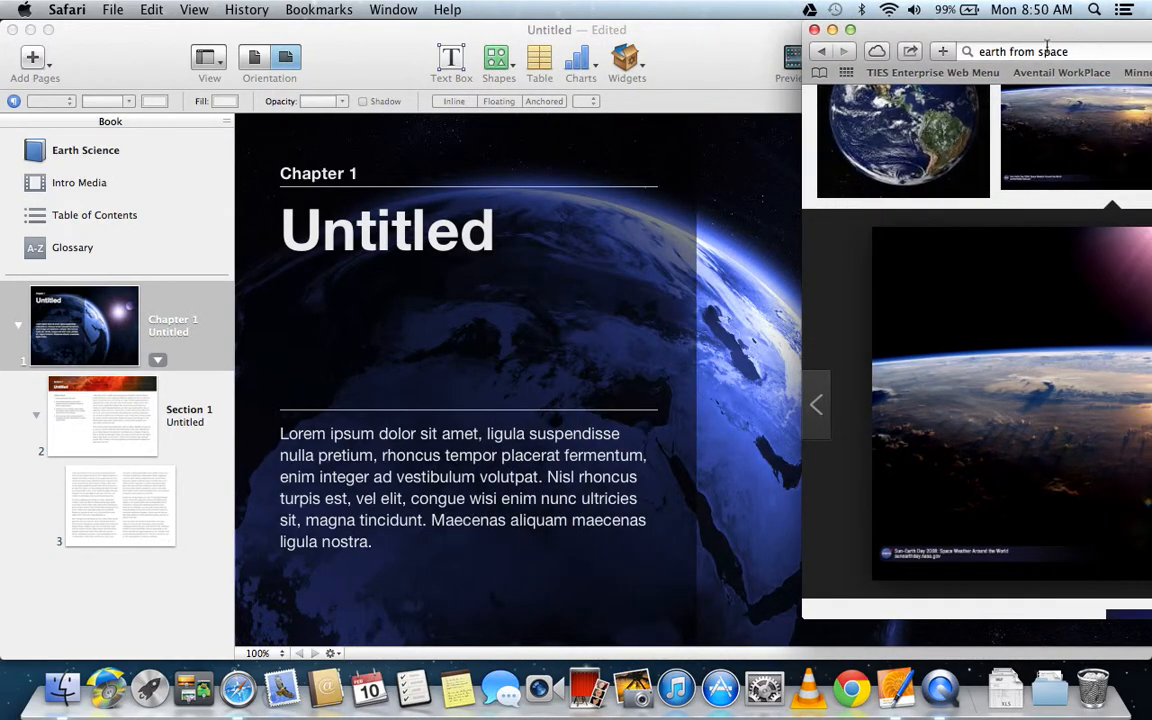
pyautogui.moveTo(986, 277); pyautogui.dragTo(783, 214)
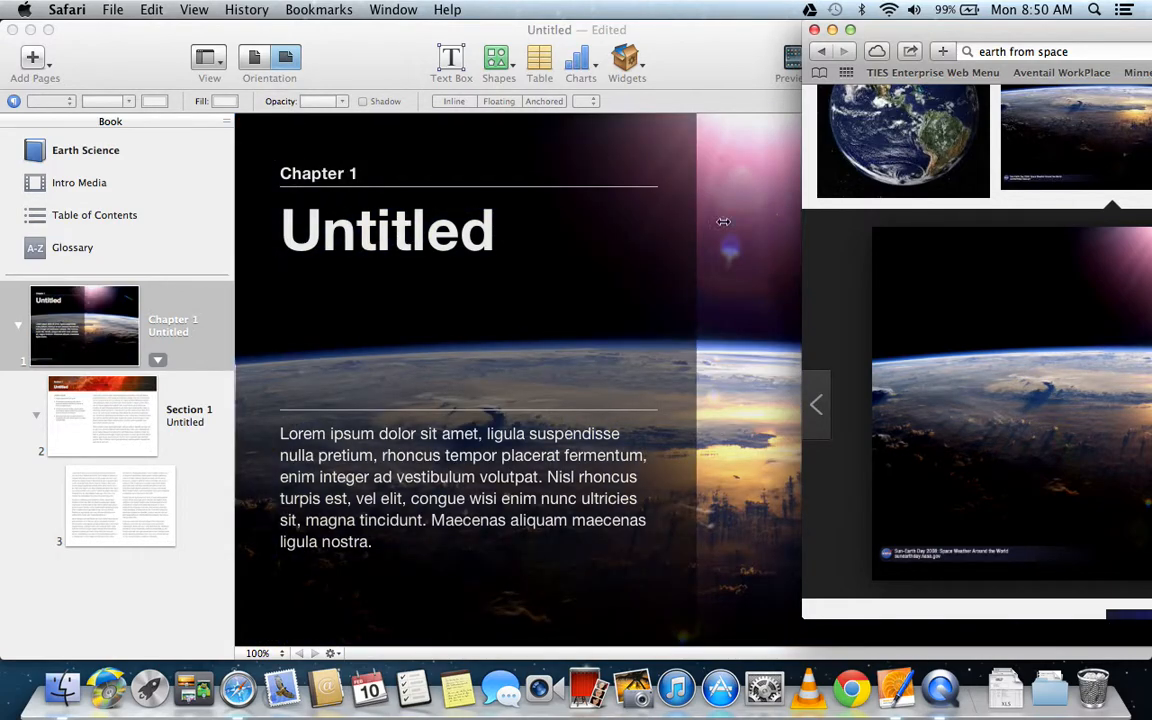
pyautogui.click(723, 52)
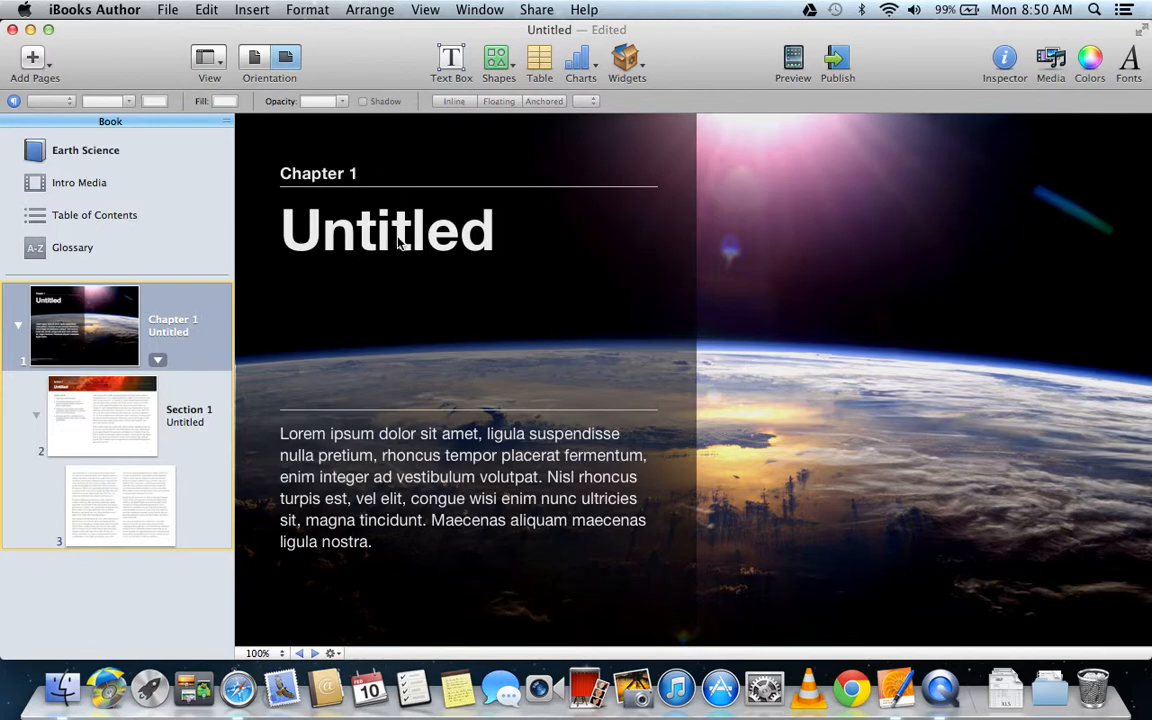
# Rename Chapter 1 to "Atmosphere" and its Section 1 to "Troposphere".
pyautogui.click(167, 332)
pyautogui.doubleClick(167, 332)
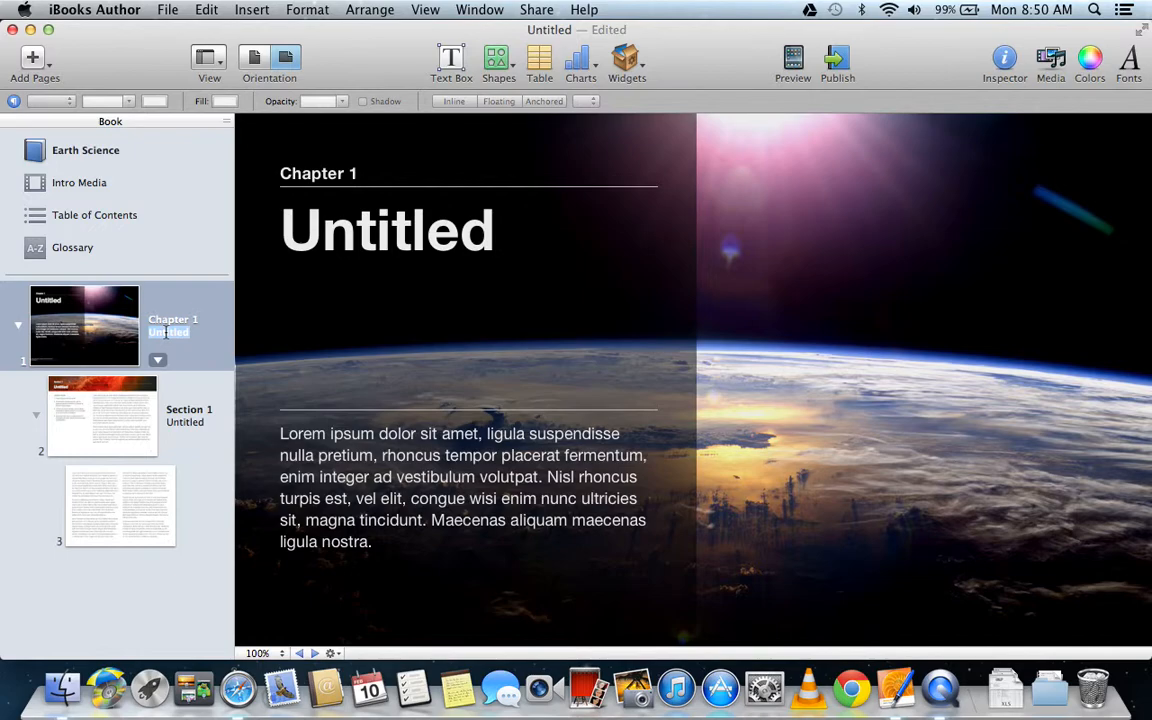
pyautogui.write('Atmosphere')
pyautogui.click(193, 420)
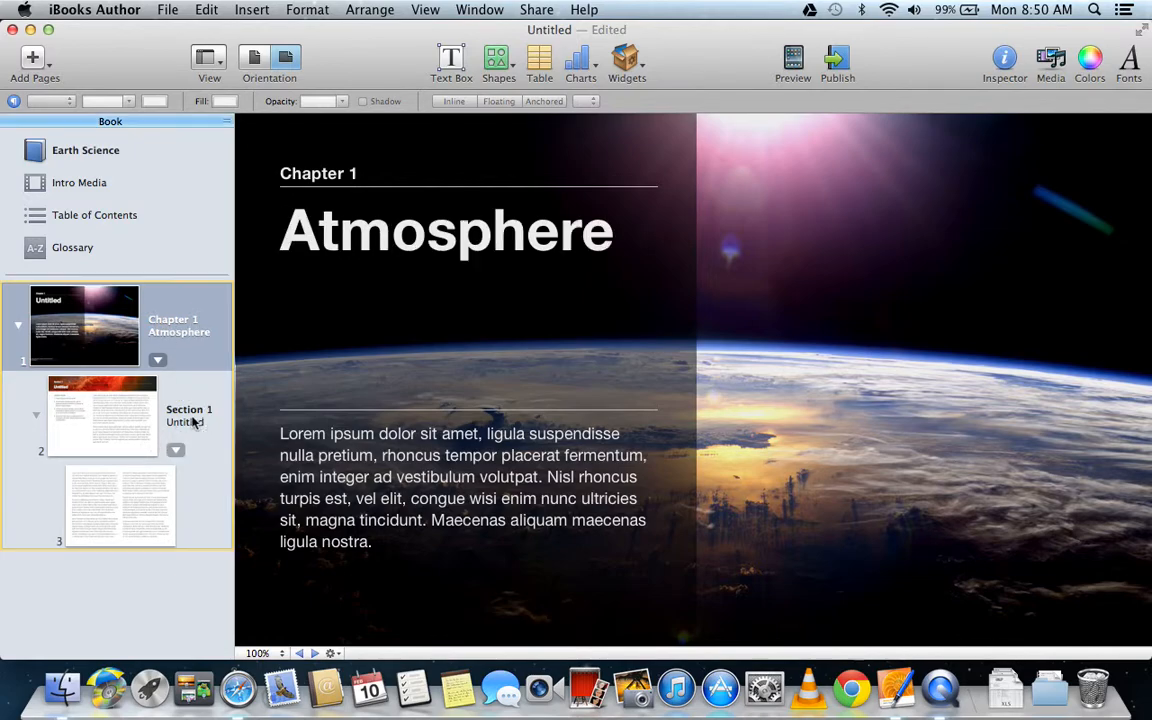
pyautogui.click(186, 428)
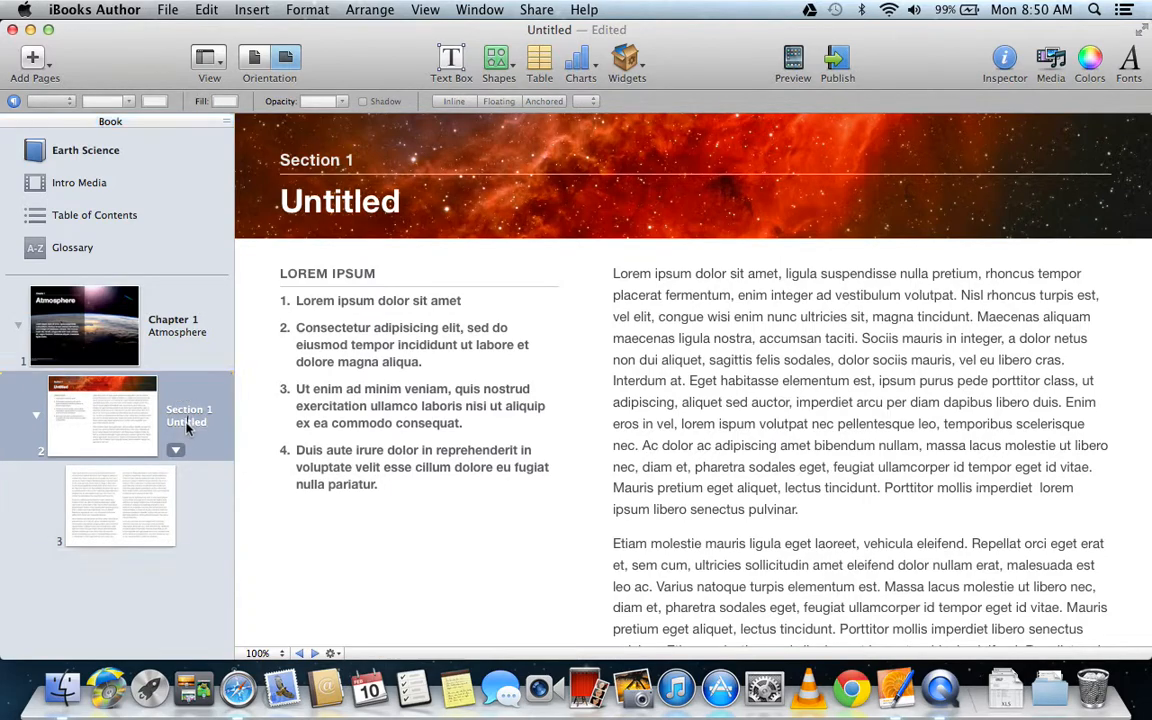
pyautogui.write('Trophsphere')
pyautogui.click(112, 337)
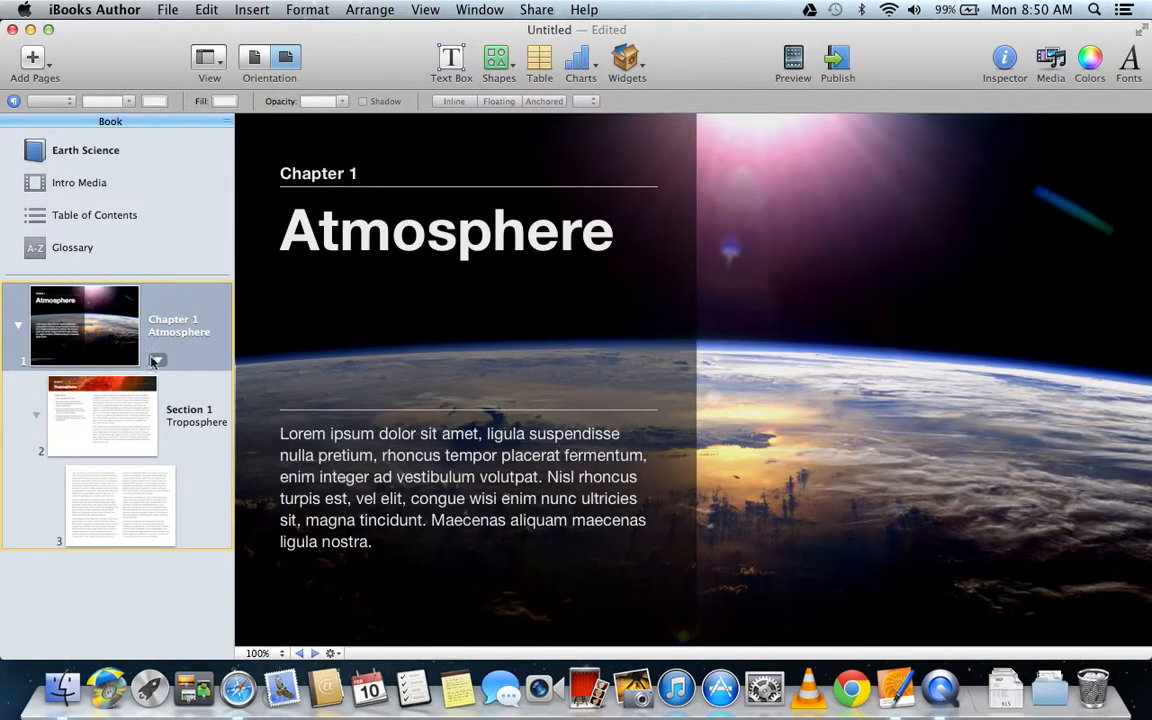
pyautogui.click(465, 507)
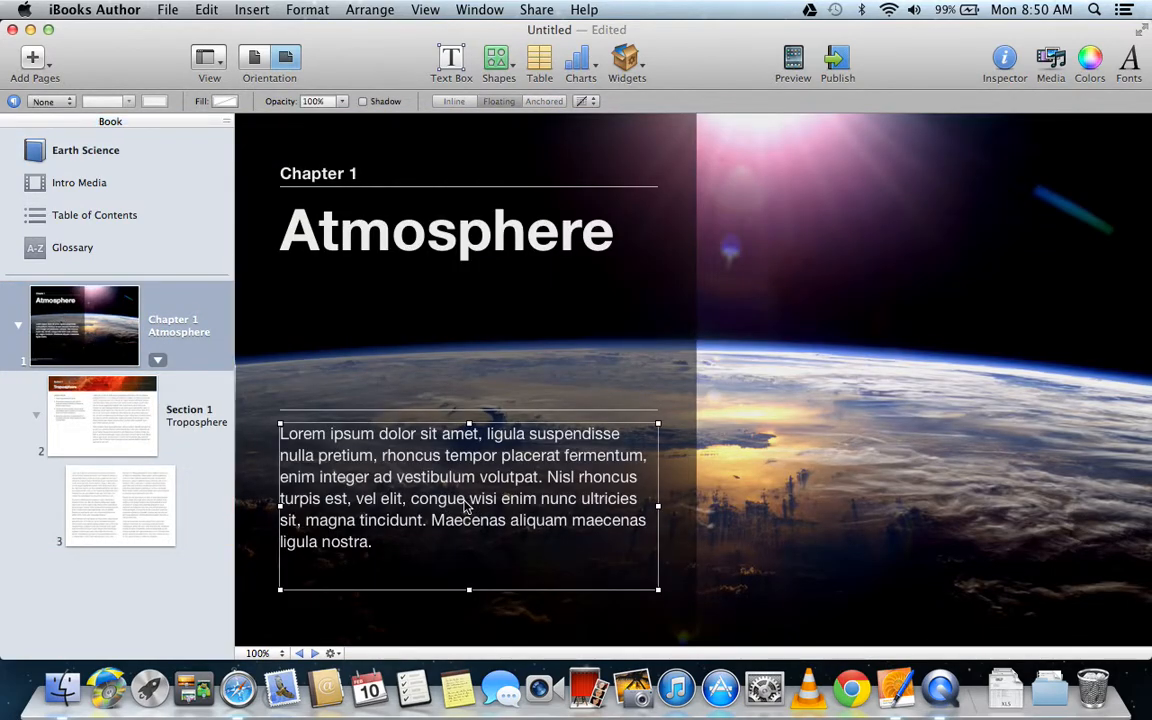
# Replace the Section 1 header image with the same Earth horizon image from Safari, and minimize the browser window.
pyautogui.click(118, 402)
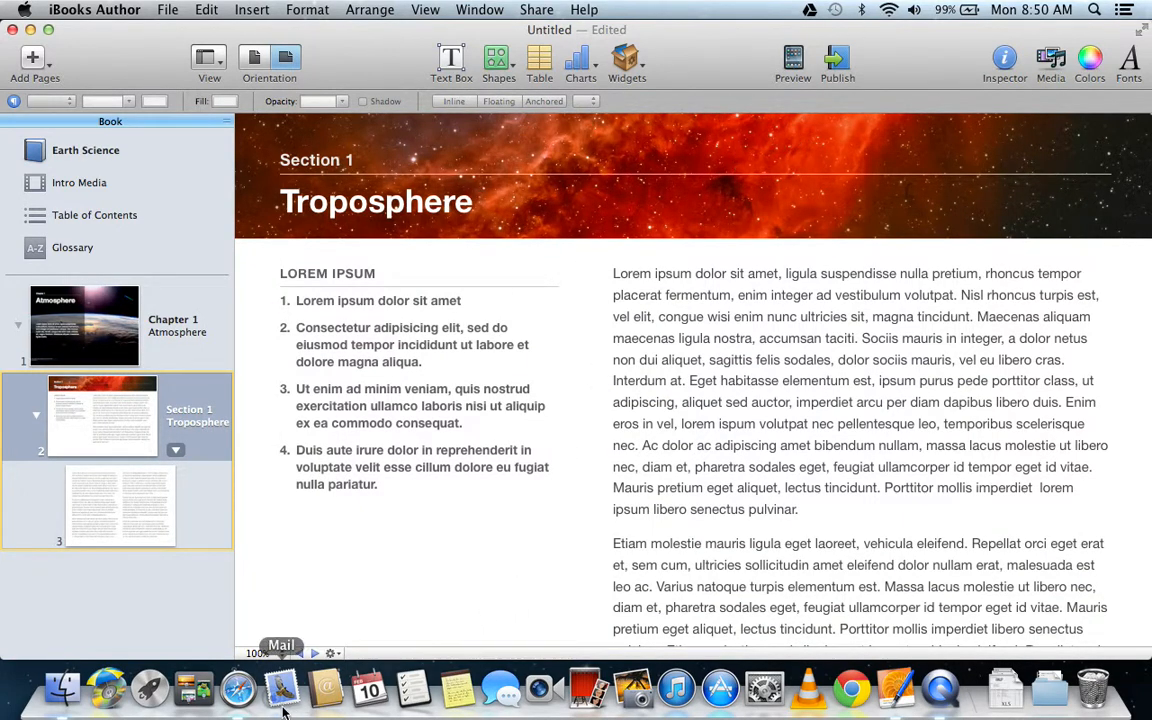
pyautogui.click(238, 686)
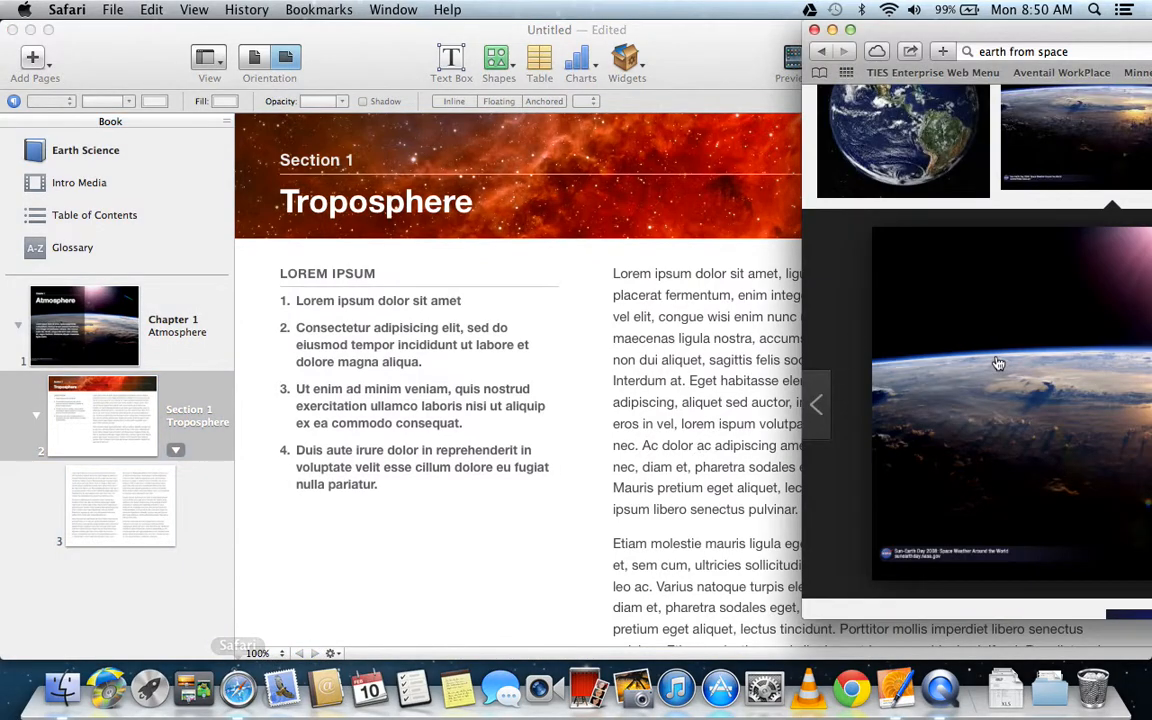
pyautogui.moveTo(1024, 389); pyautogui.dragTo(769, 141)
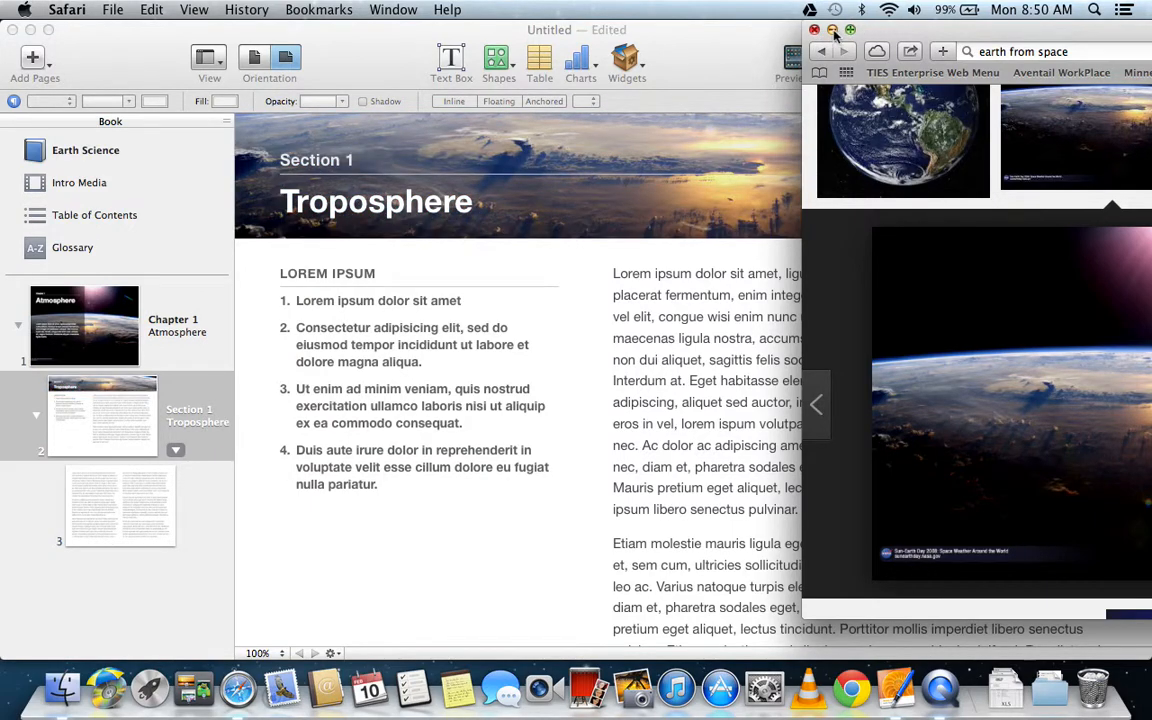
pyautogui.press('super+m')
# Shift the Section 1 header image down within its mask to bring Earth's horizon and the dark sky into the banner.
pyautogui.click(767, 128)
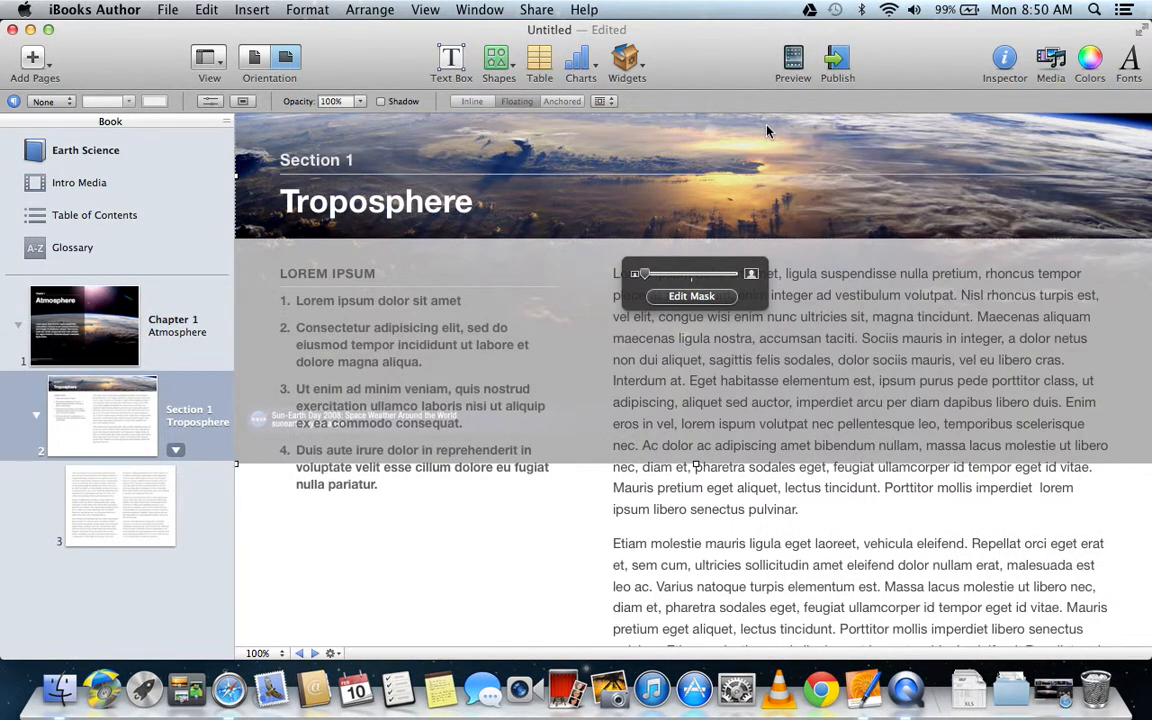
pyautogui.moveTo(766, 125); pyautogui.dragTo(771, 175)
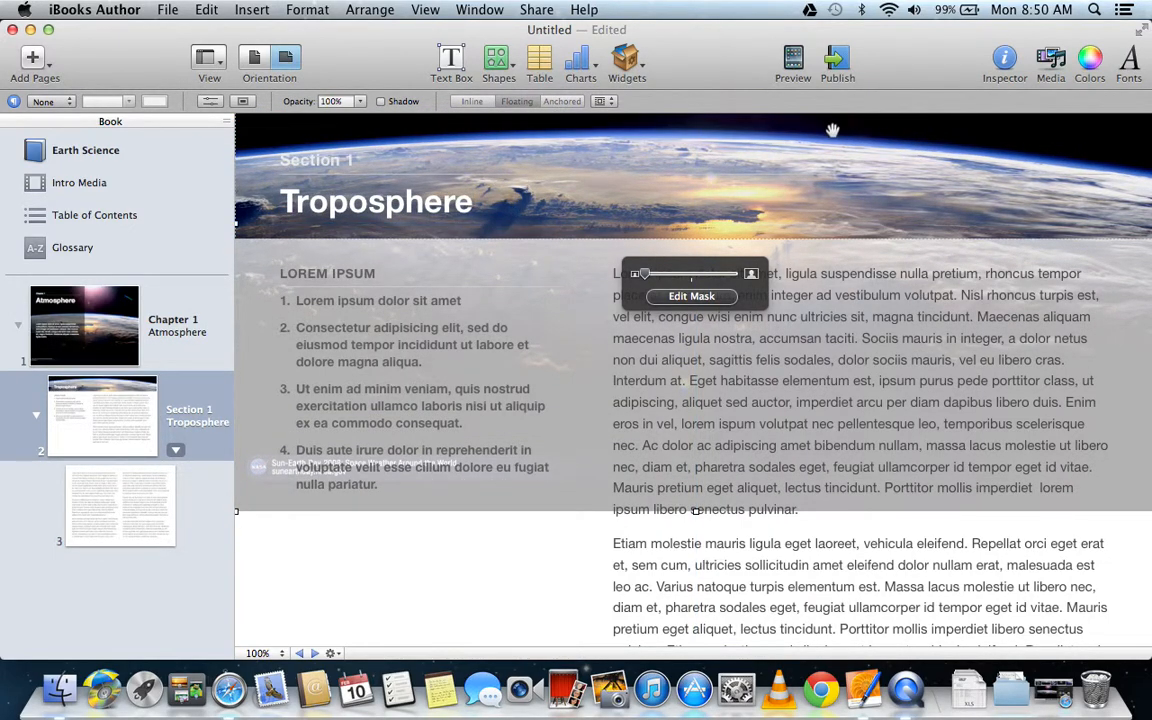
pyautogui.moveTo(833, 133)
pyautogui.mouseDown()
pyautogui.moveTo(830, 177)
pyautogui.moveTo(830, 120)
pyautogui.mouseUp()
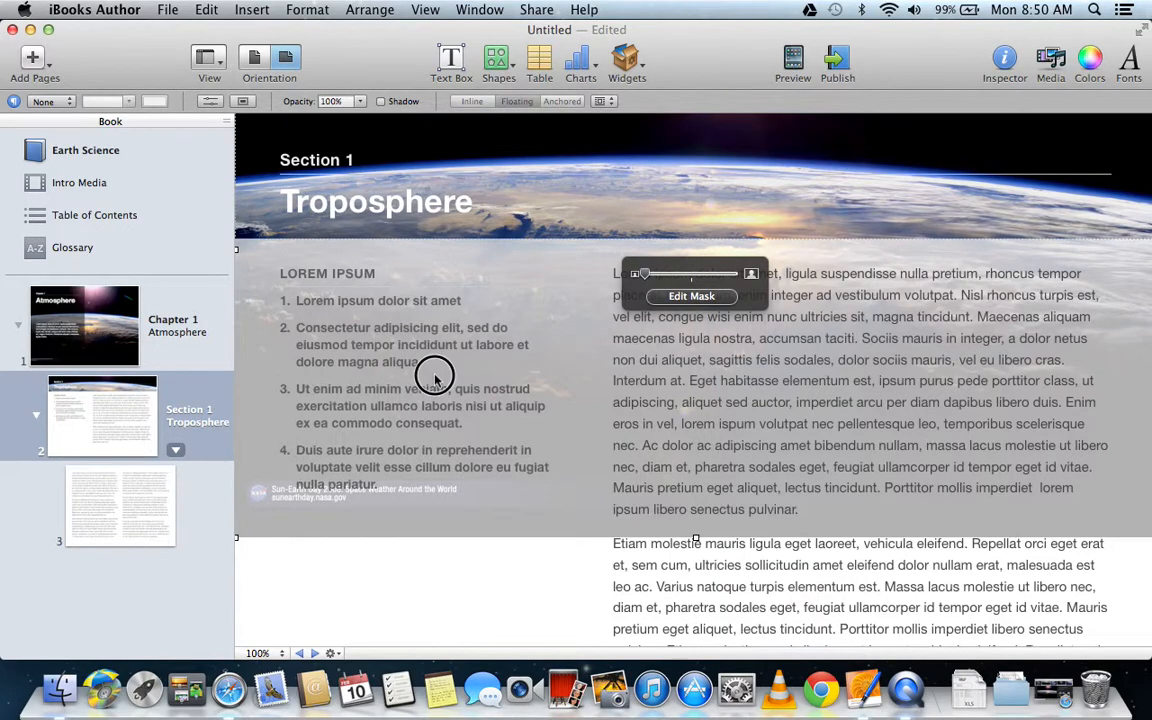
# Replace the placeholder heading above Section 1's numbered list with "TOPICS".
pyautogui.click(296, 370)
pyautogui.tripleClick(323, 271)
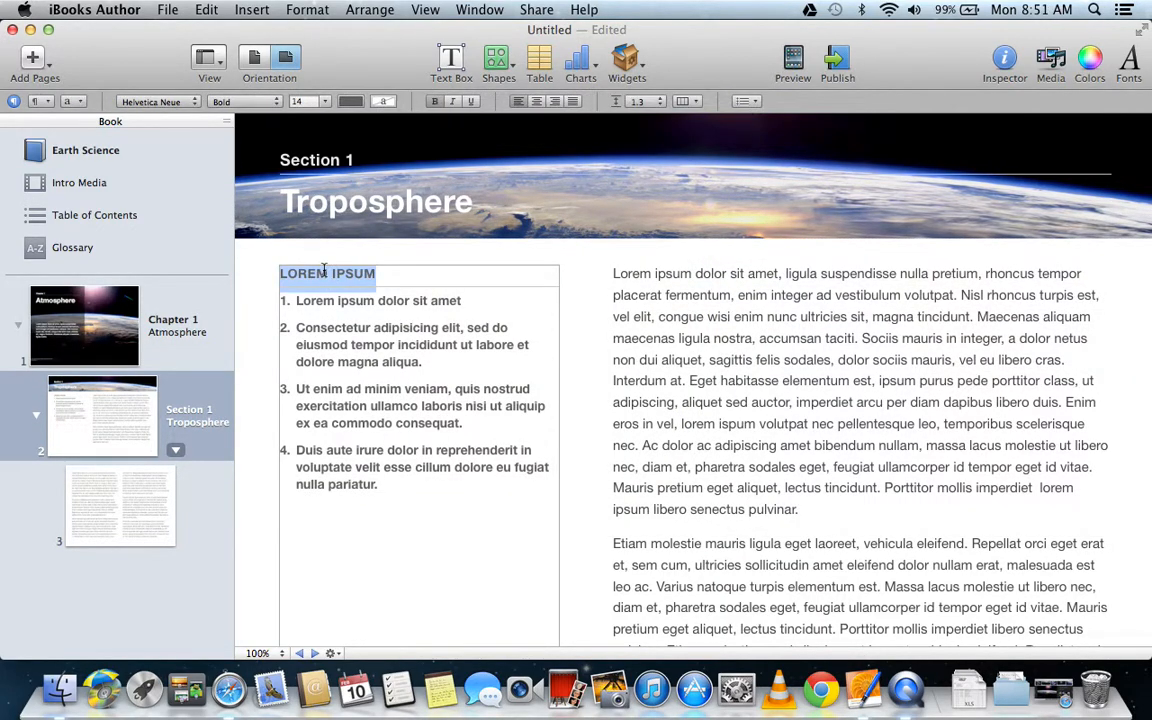
pyautogui.write('TOPICS')
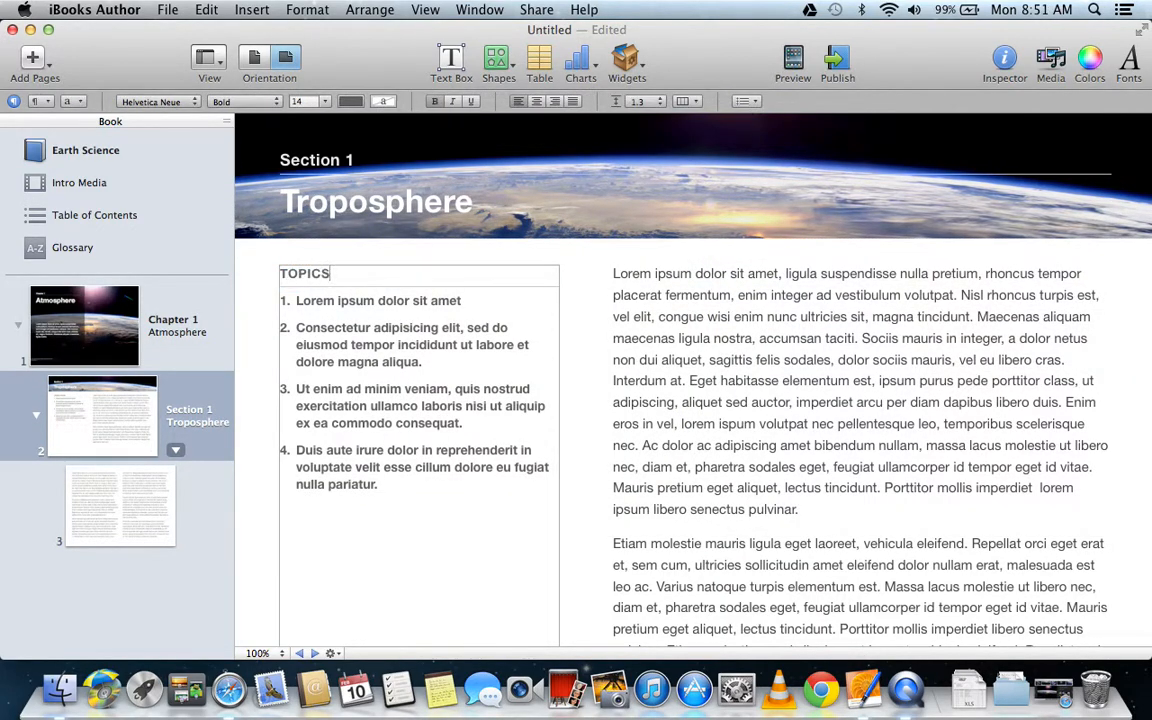
# Examine Section 1's placeholder topic list and body text, and look through the widget types available for the book.
pyautogui.click(387, 367)
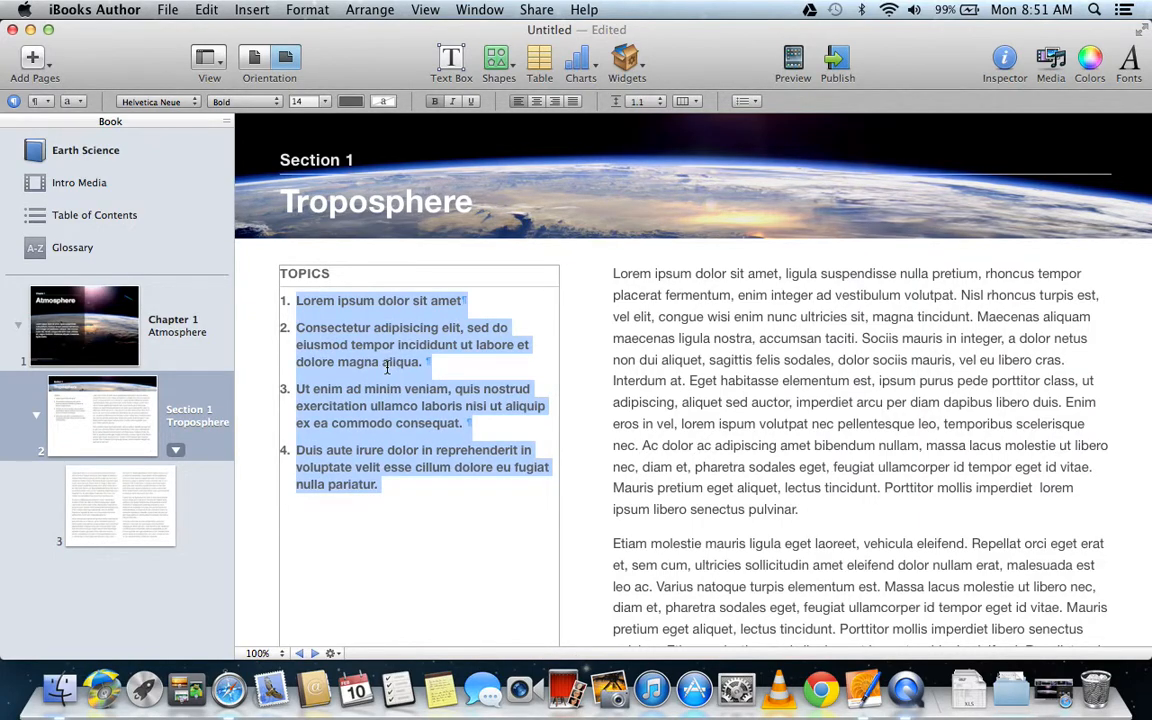
pyautogui.click(683, 338)
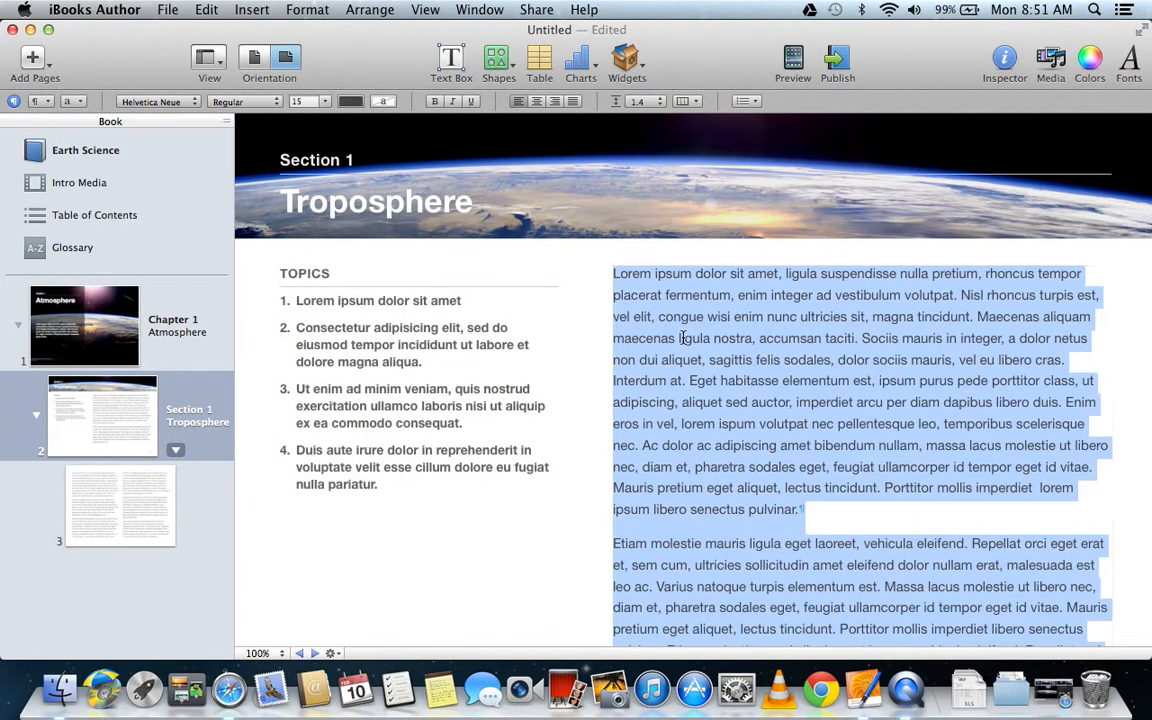
pyautogui.click(436, 337)
pyautogui.click(626, 343)
pyautogui.click(626, 60)
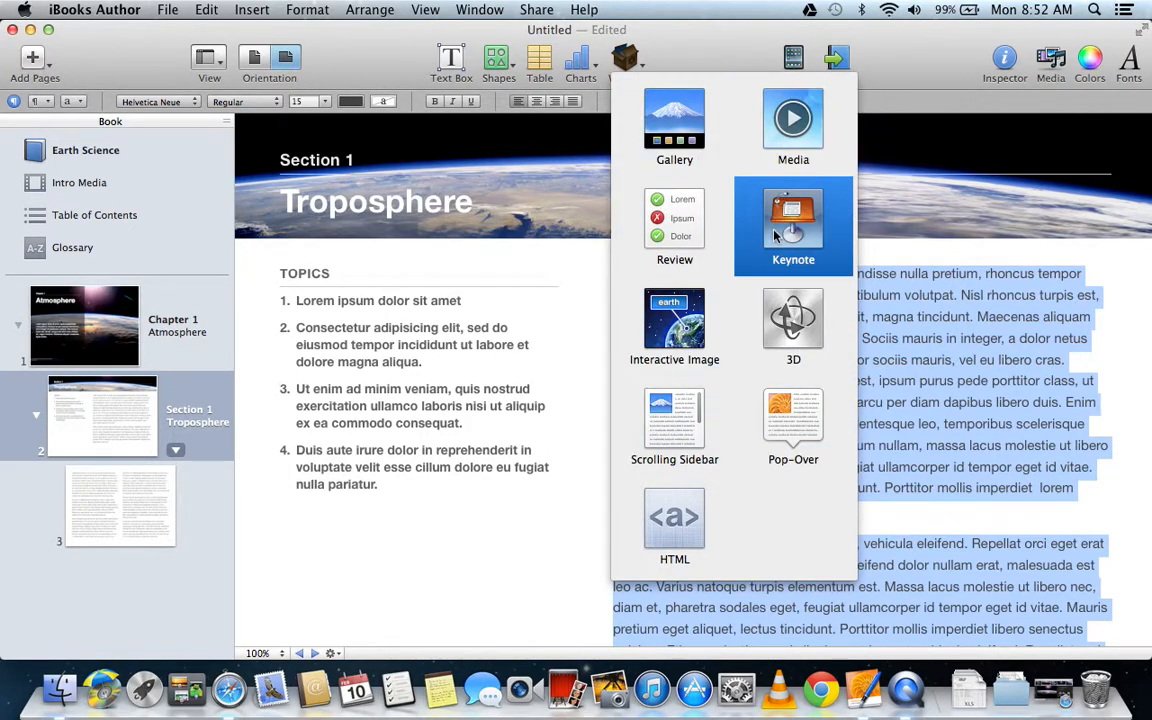
pyautogui.click(630, 45)
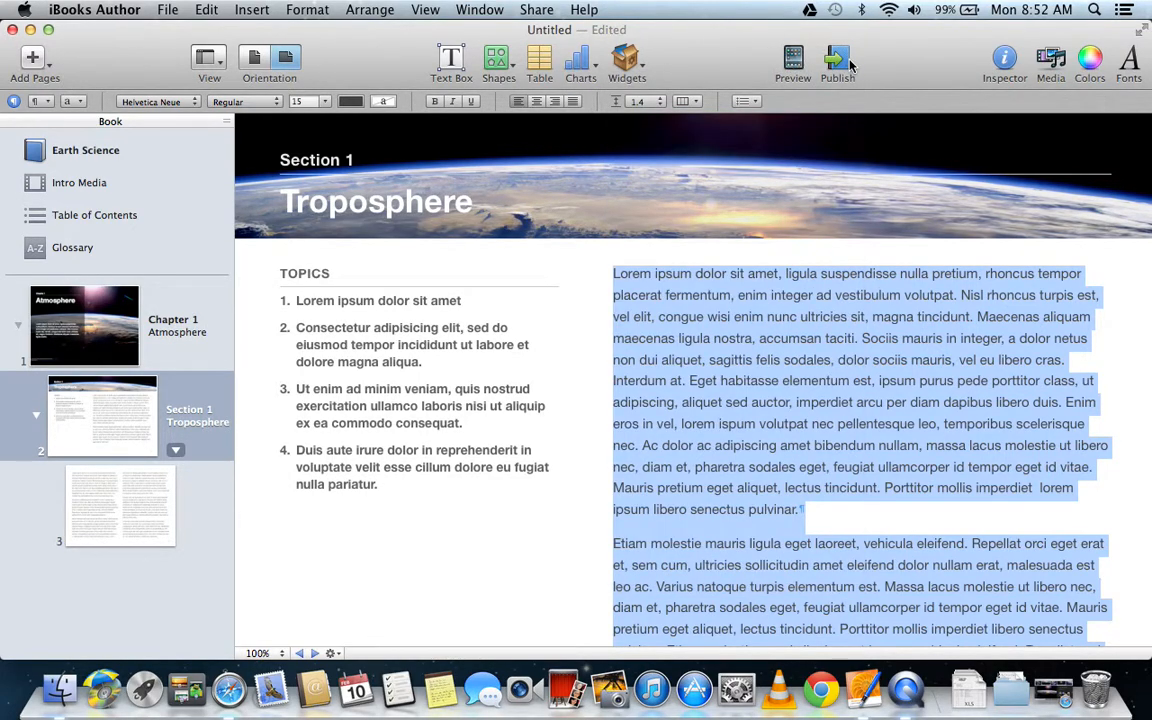
pyautogui.click(793, 62)
# Save the book to the Desktop as ES.iba.
pyautogui.click(167, 10)
pyautogui.click(188, 142)
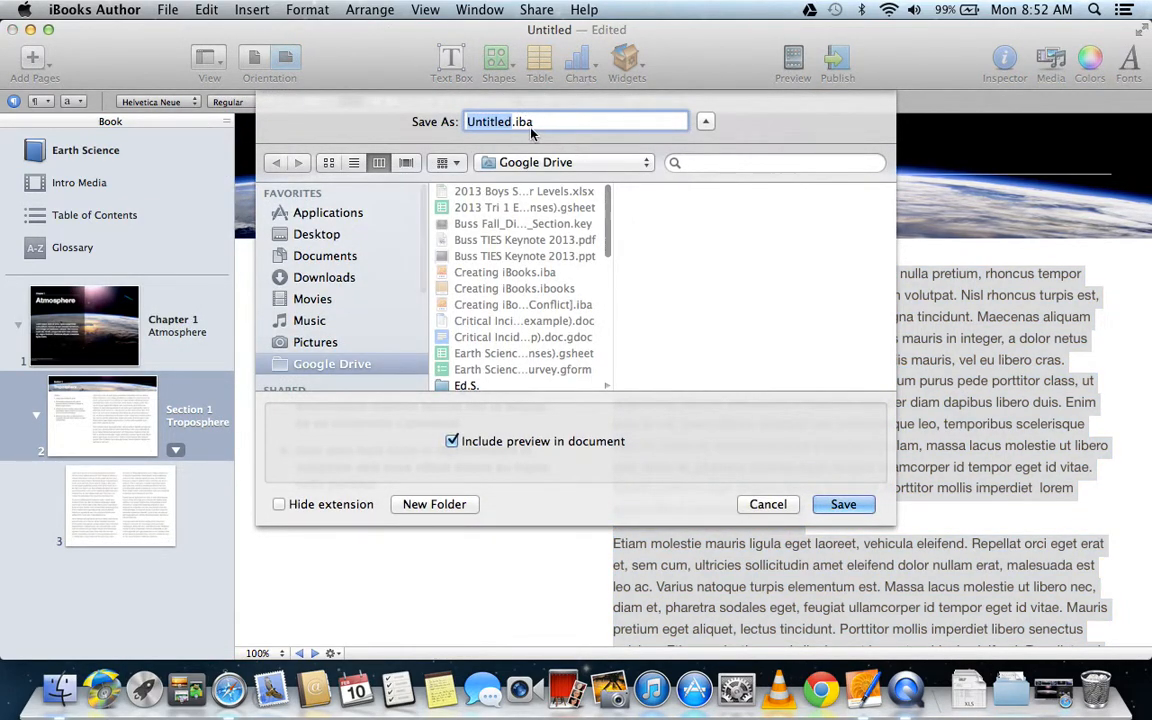
pyautogui.click(527, 121)
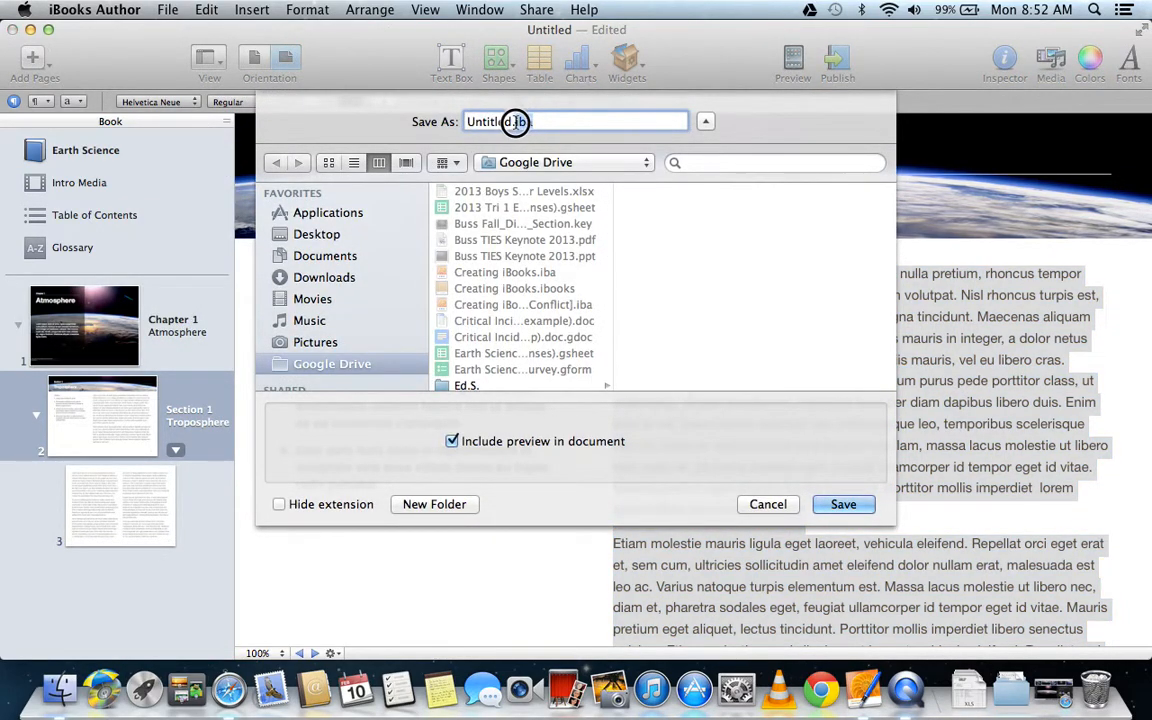
pyautogui.doubleClick(497, 121)
pyautogui.press('BackSpace')
pyautogui.write('ES')
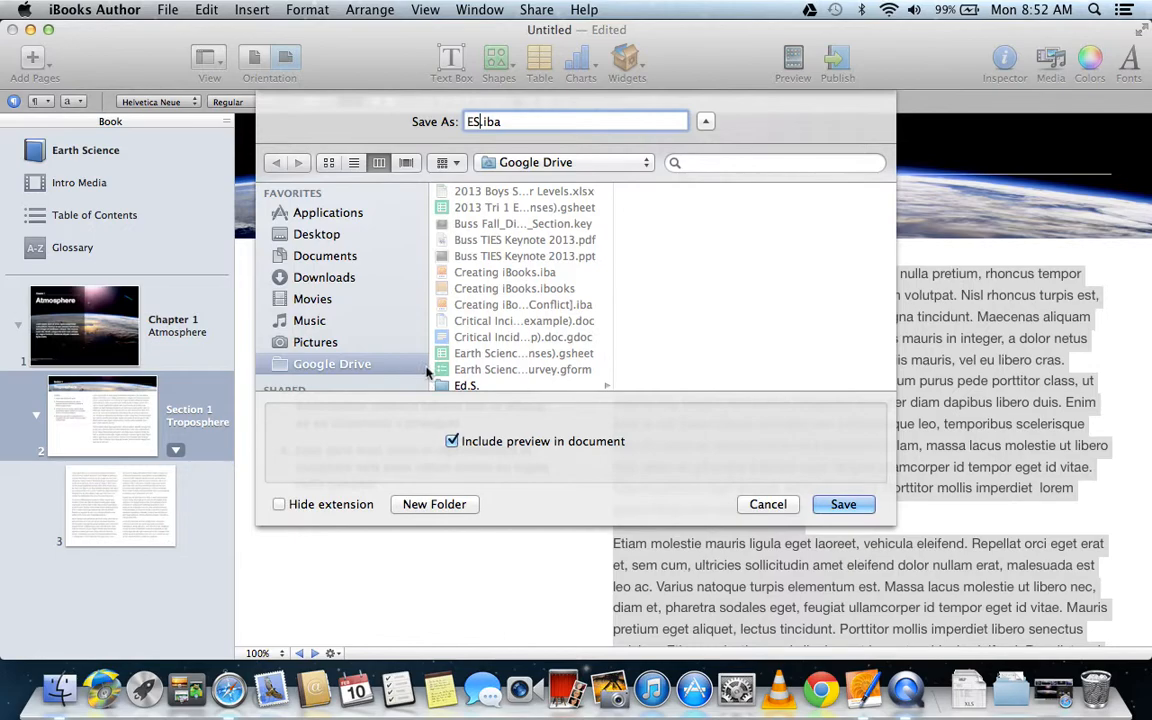
pyautogui.click(316, 233)
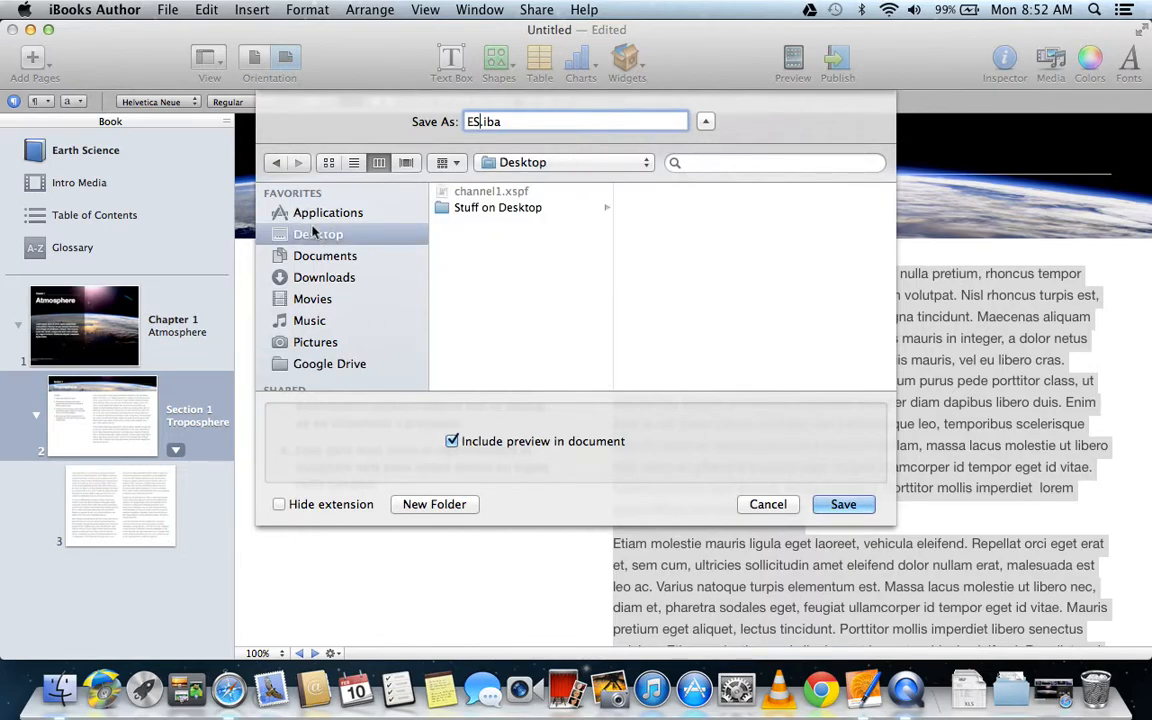
pyautogui.click(843, 505)
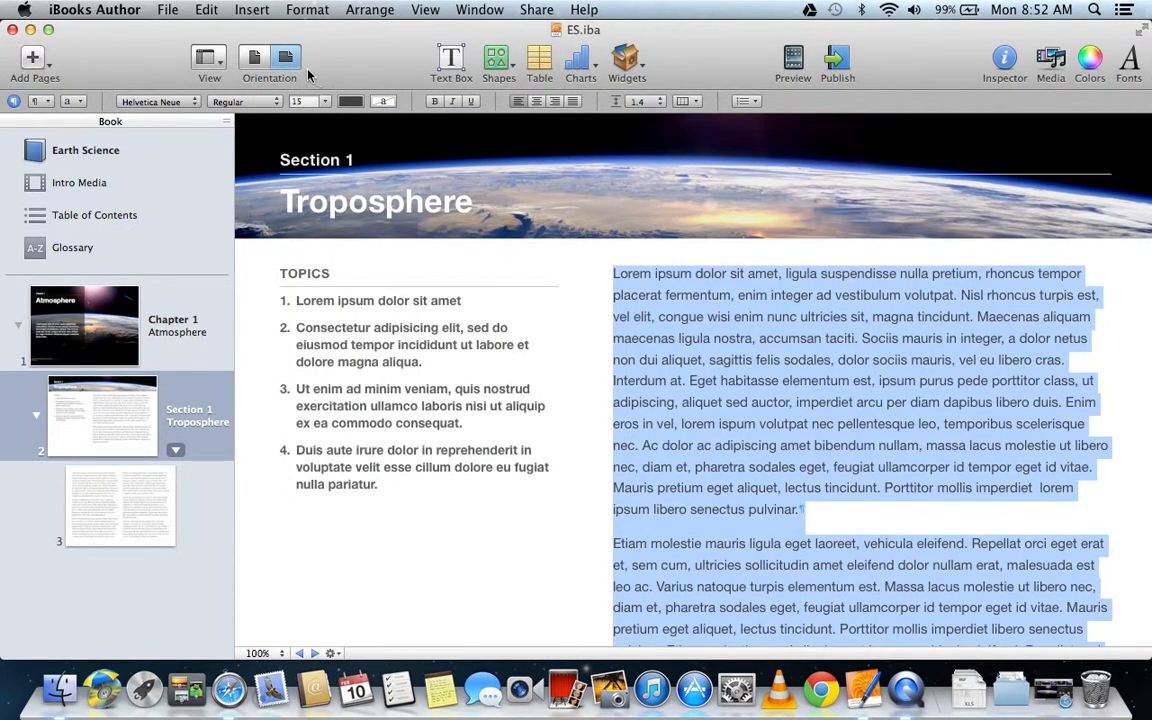
# Review the book's export options for iBooks, PDF and Text, and leave without exporting.
pyautogui.click(168, 11)
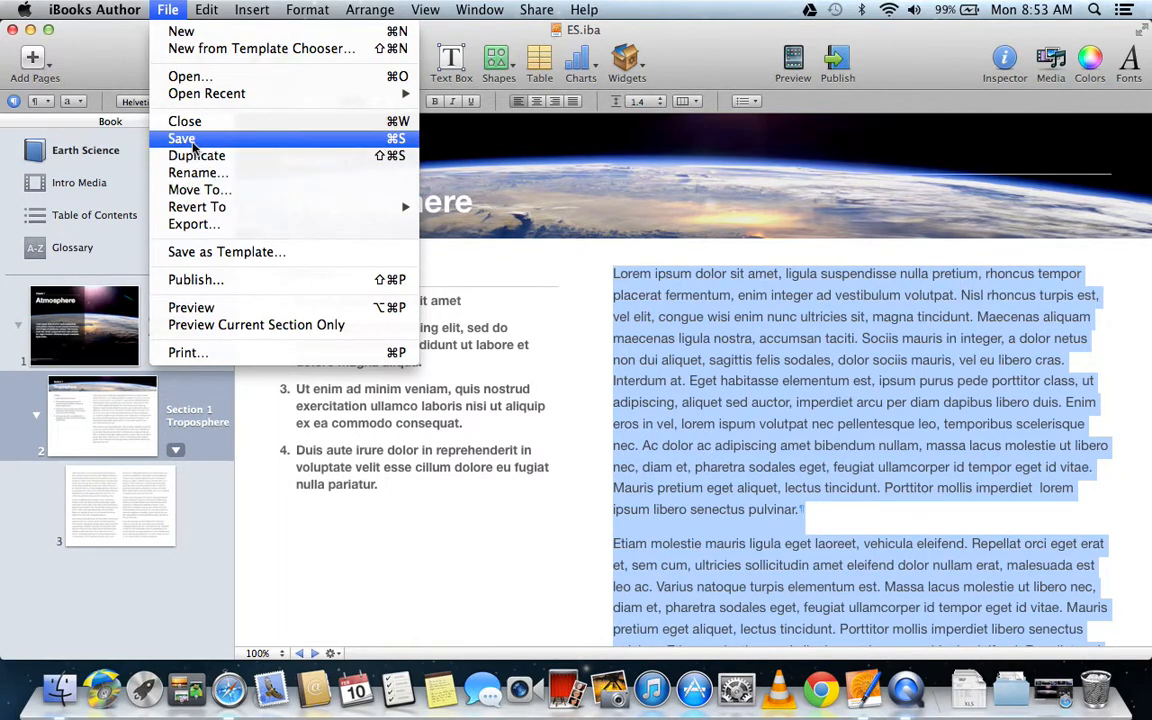
pyautogui.click(224, 224)
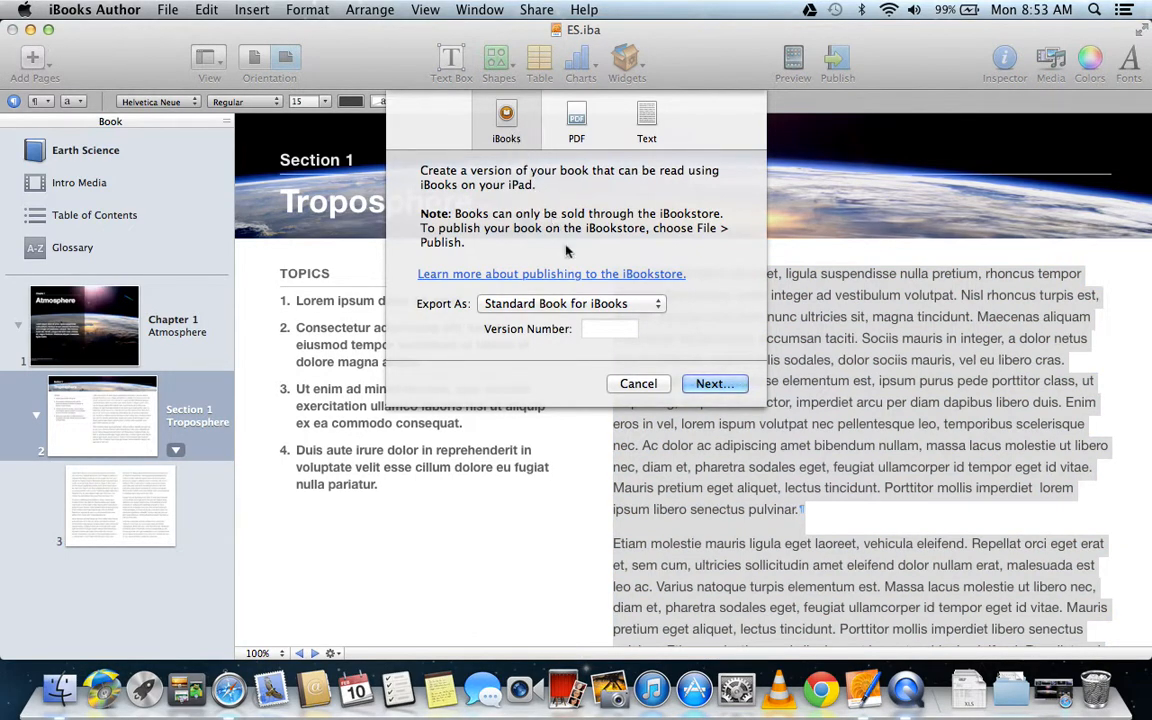
pyautogui.click(638, 385)
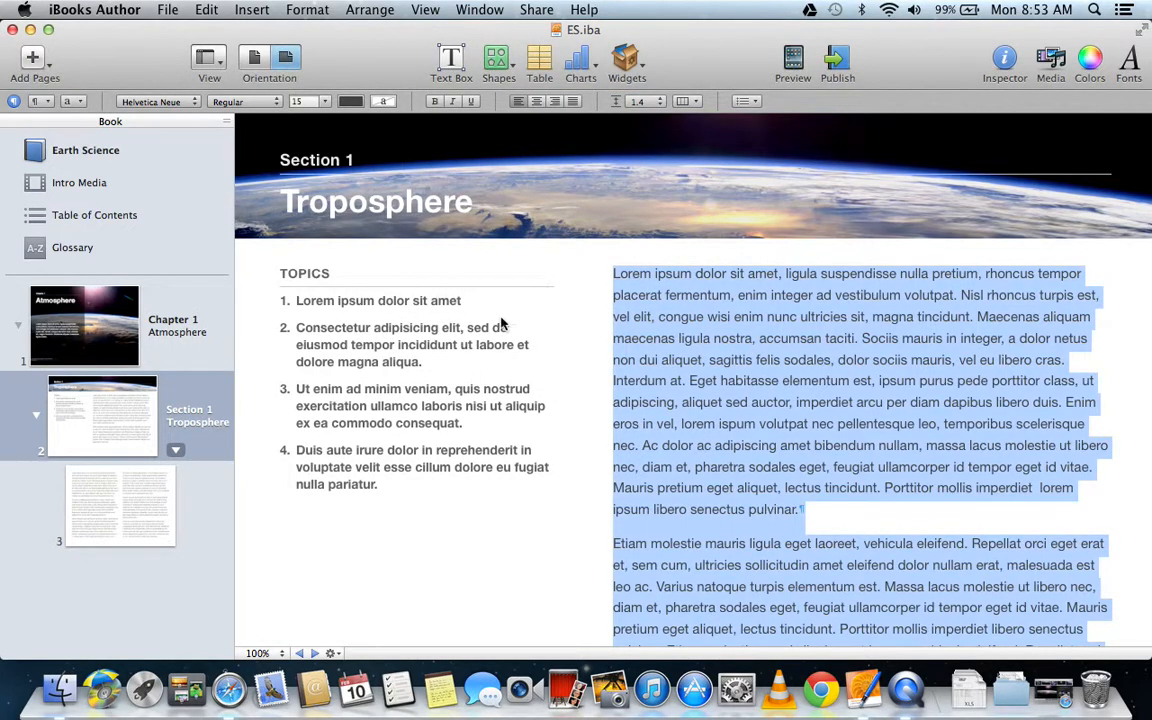
# Switch to Launchpad to view the installed applications.
pyautogui.click(605, 185)
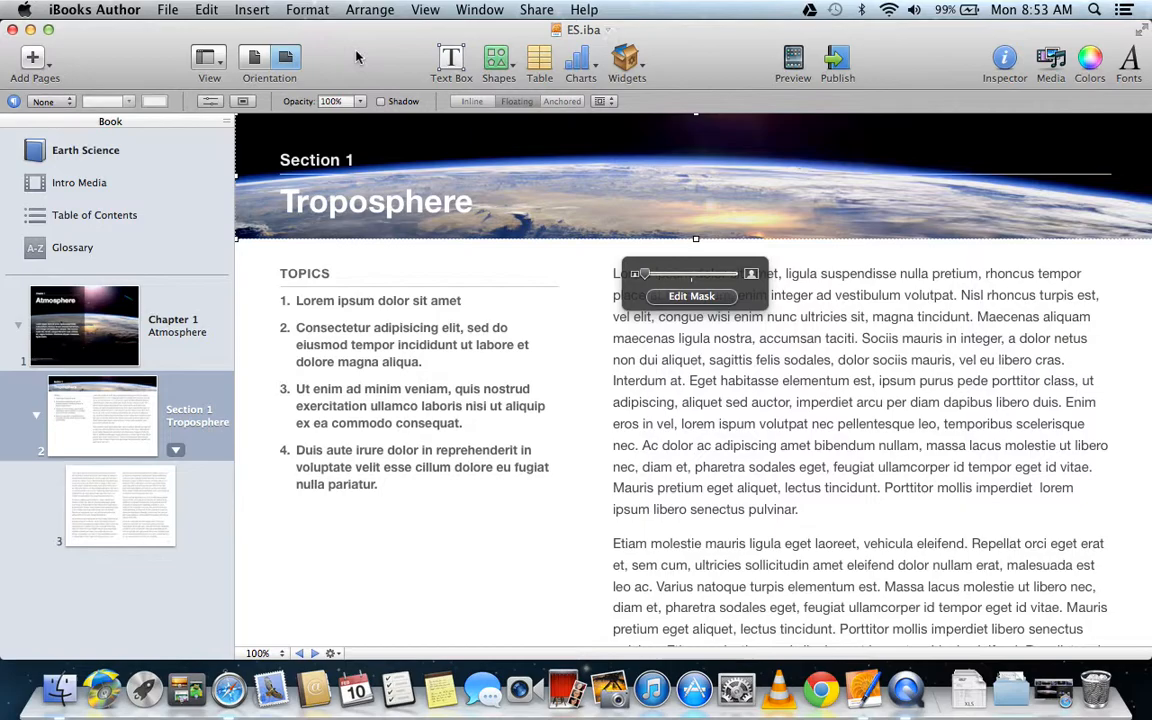
pyautogui.press('F4')
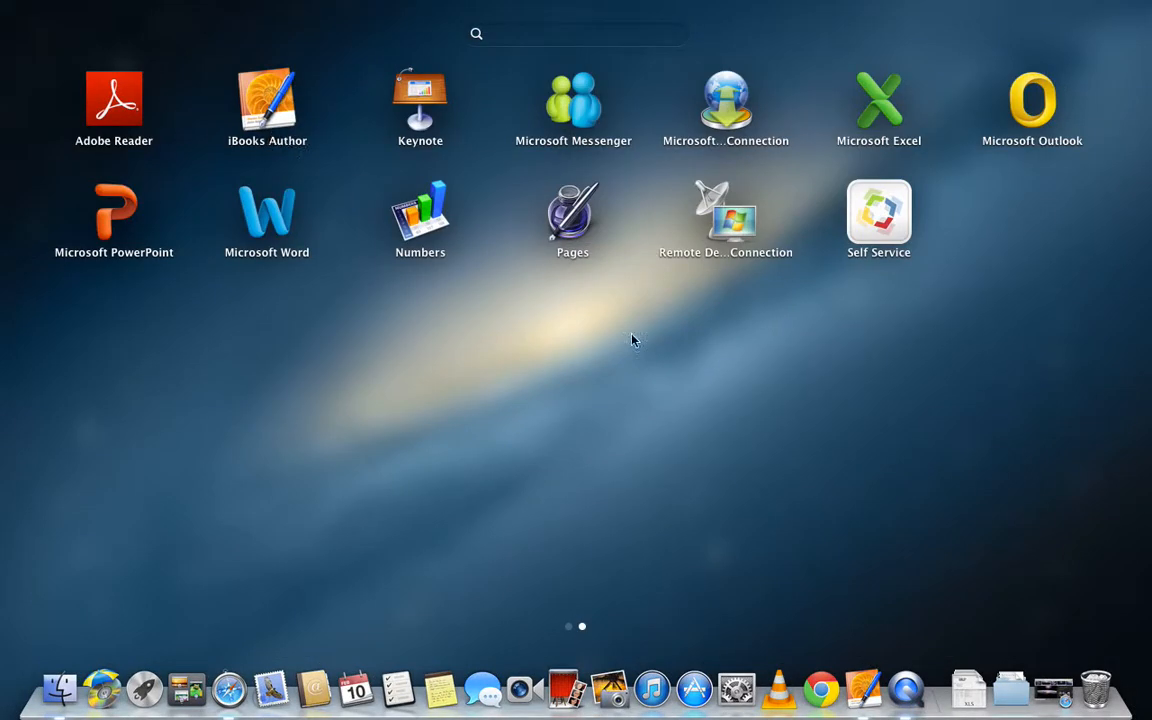